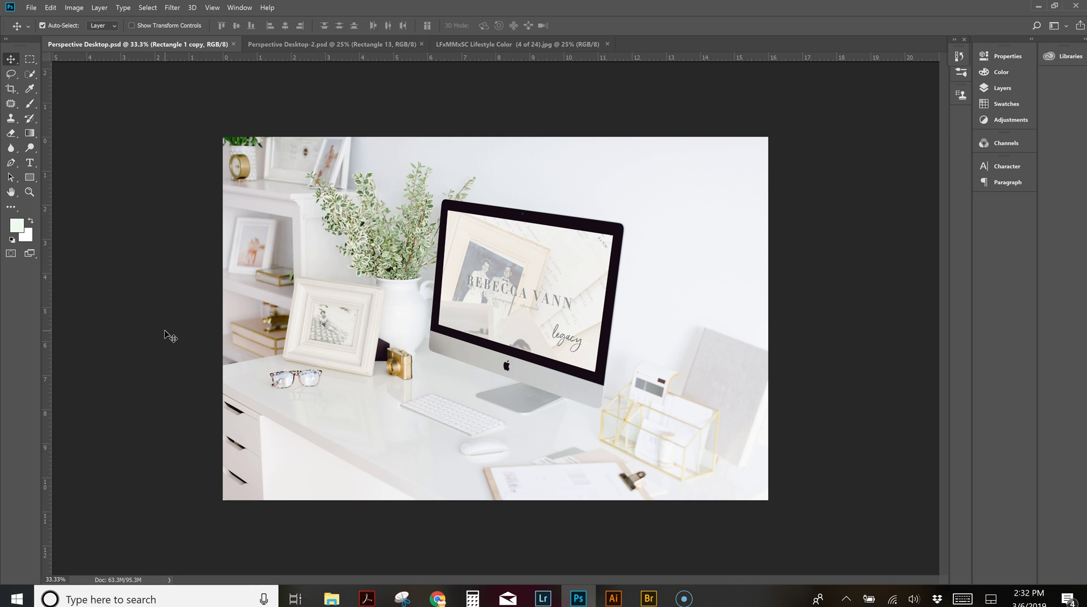
- Examine the two finished perspective desktop mockups and the unedited lifestyle photo with the angled laptop
left_click(306, 44)
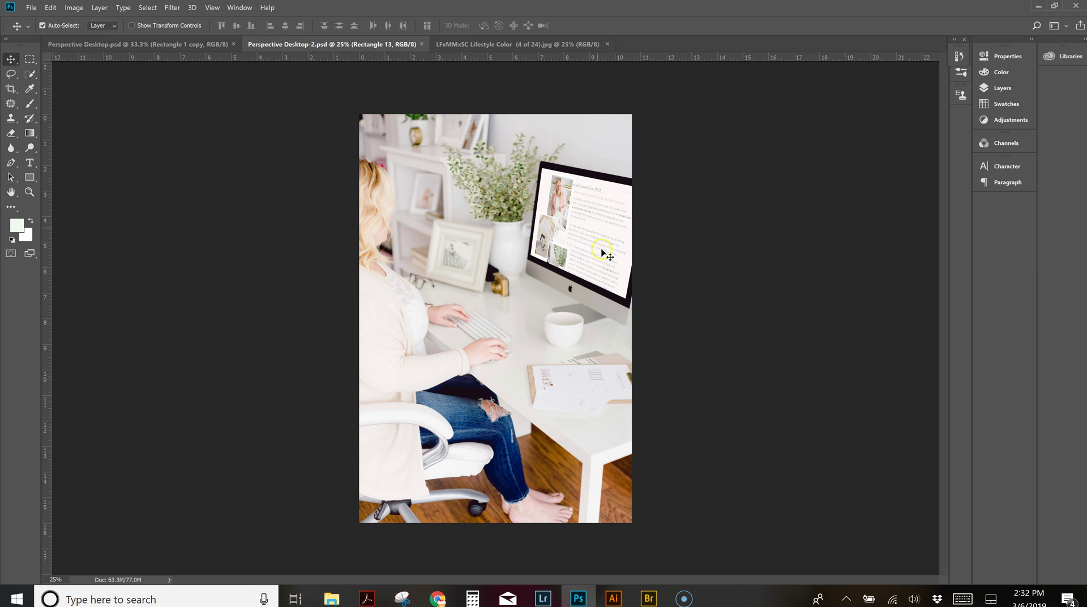
left_click(663, 192)
left_click(511, 43)
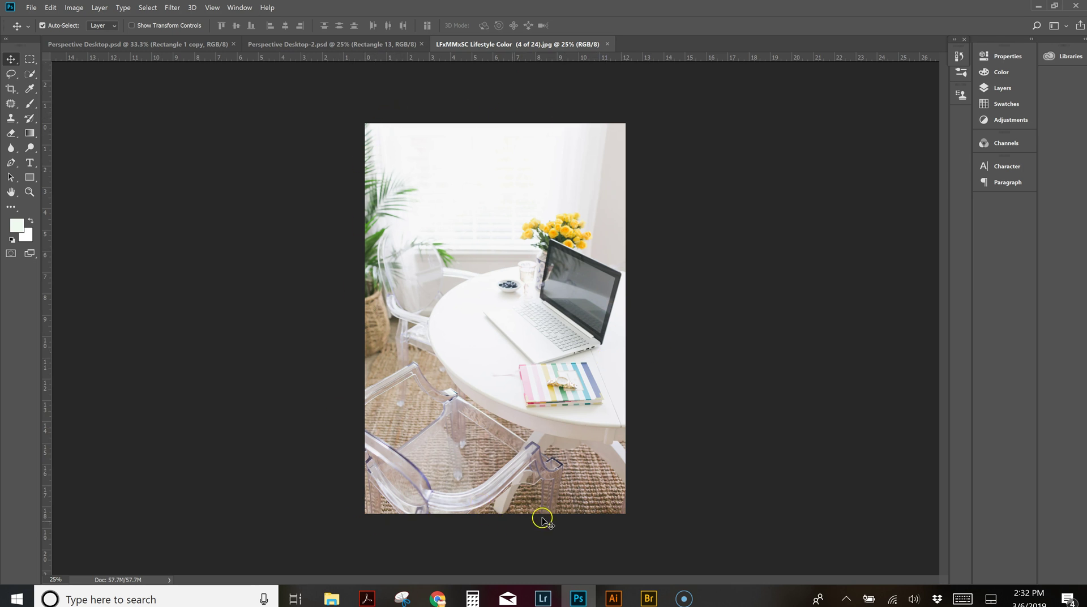
left_click(590, 509)
left_click(807, 420)
left_click(337, 44)
left_click(654, 189)
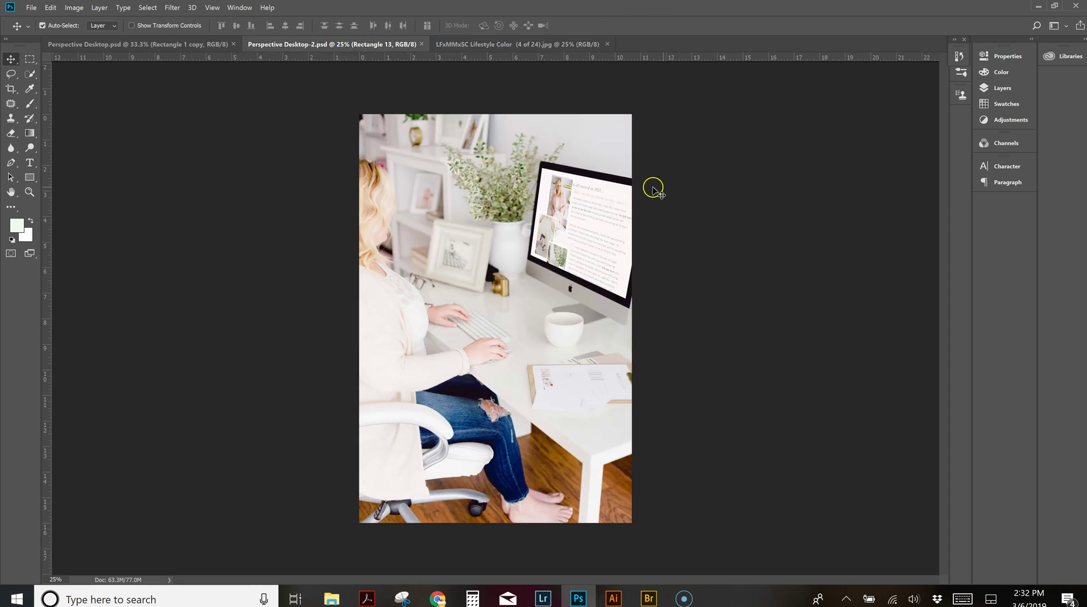
left_click(505, 44)
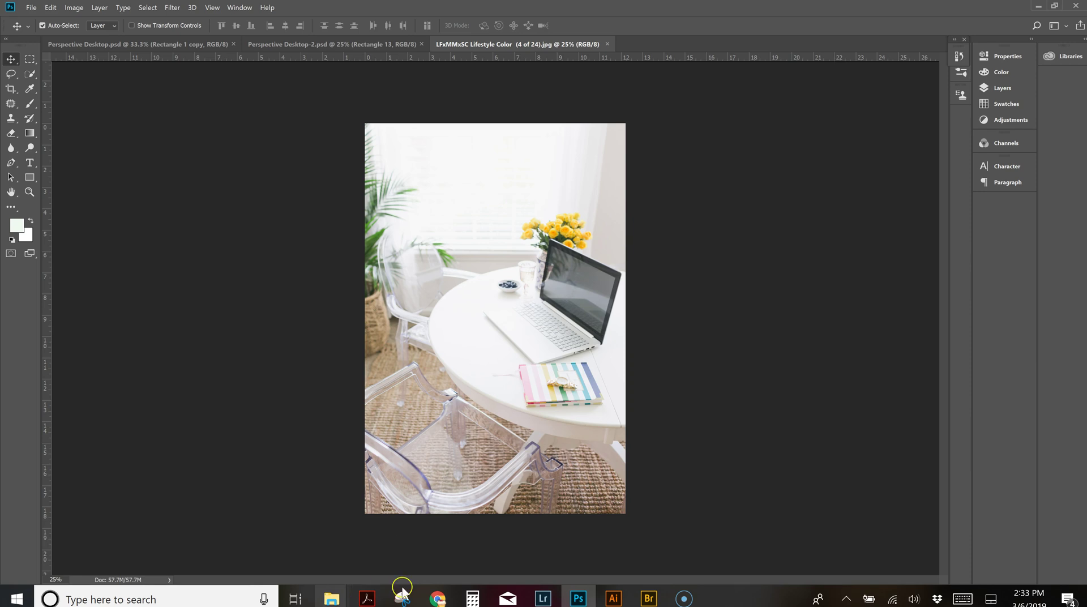
- Switch to Chrome and browse the Lifestyle by LF+MM collection on SC Stockshop for styled photos with laptop screens
left_click(437, 599)
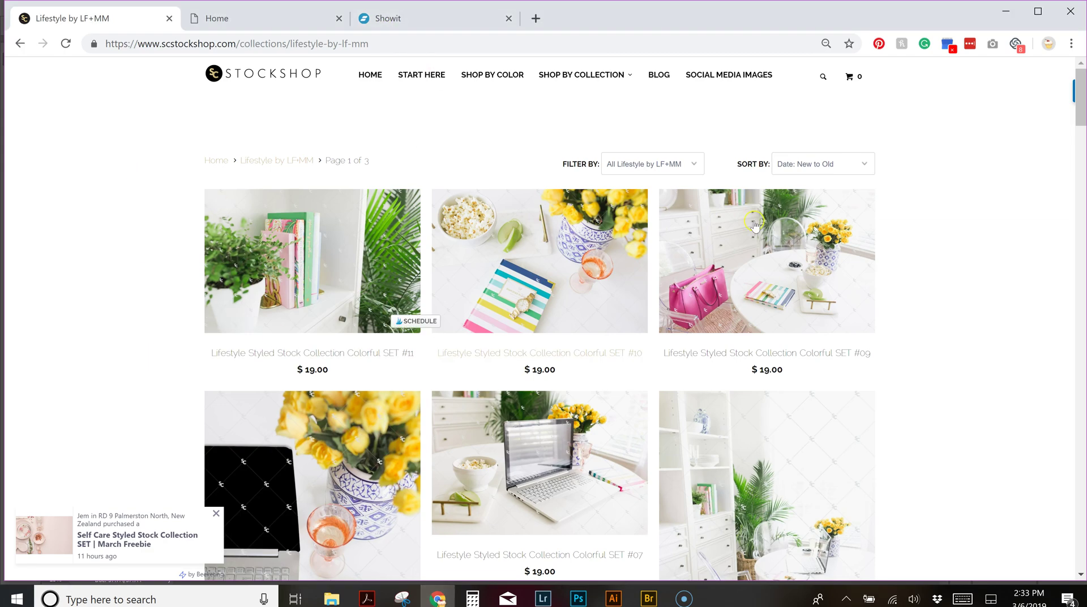
left_click_drag(1082, 91, 1068, 432)
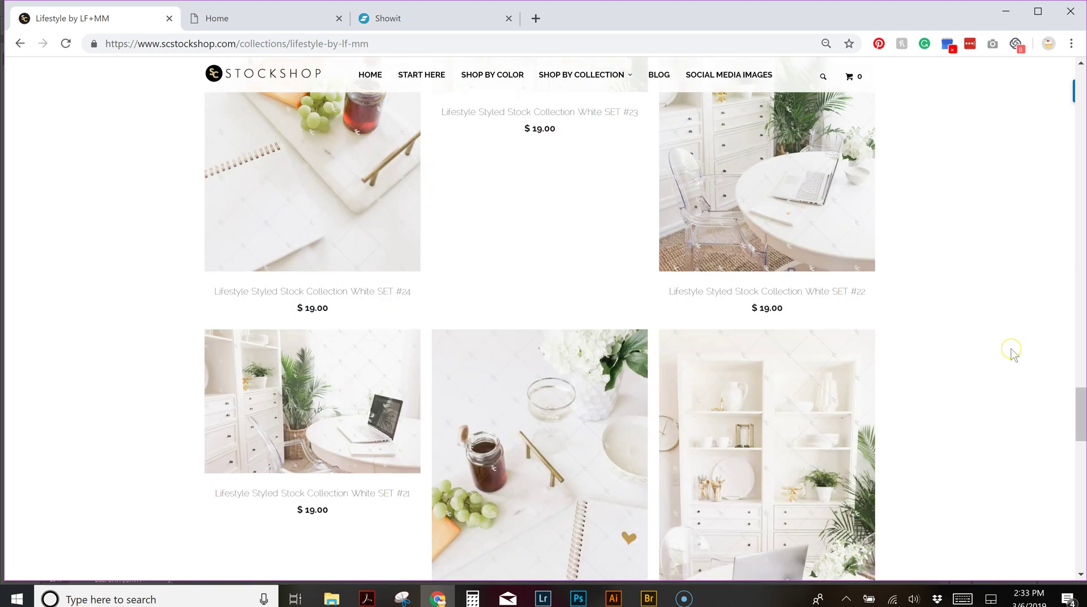
scroll(1012, 352, "down", 8)
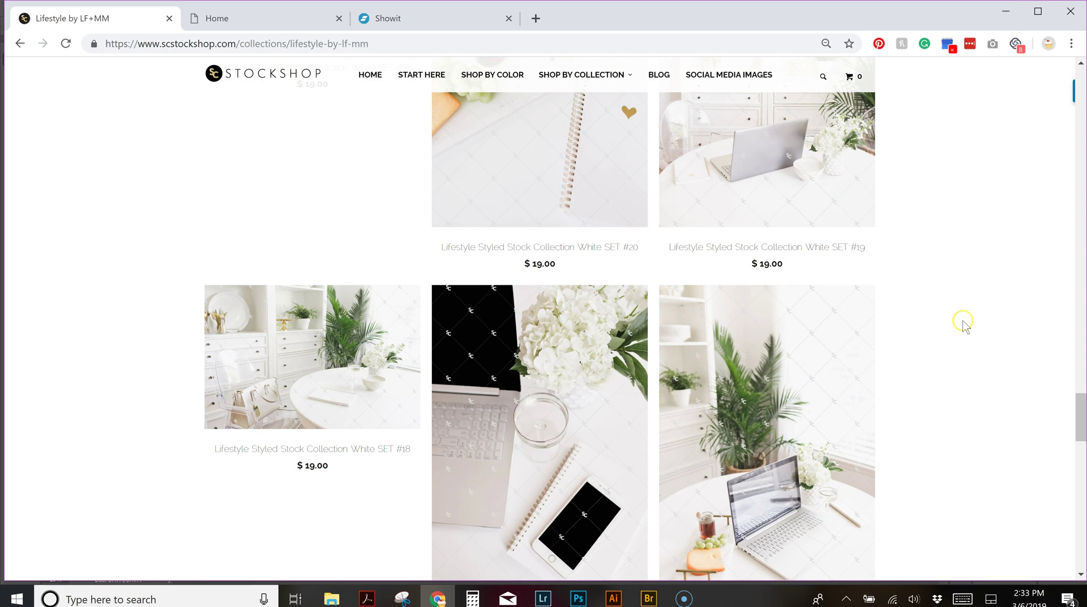
scroll(946, 342, "down", 3)
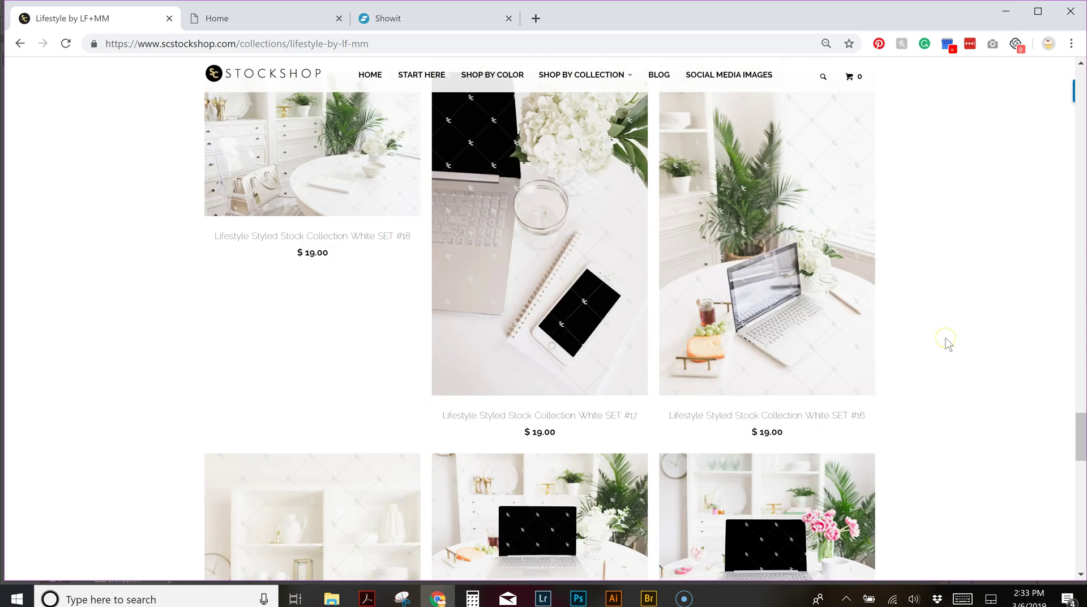
scroll(947, 340, "down", 3)
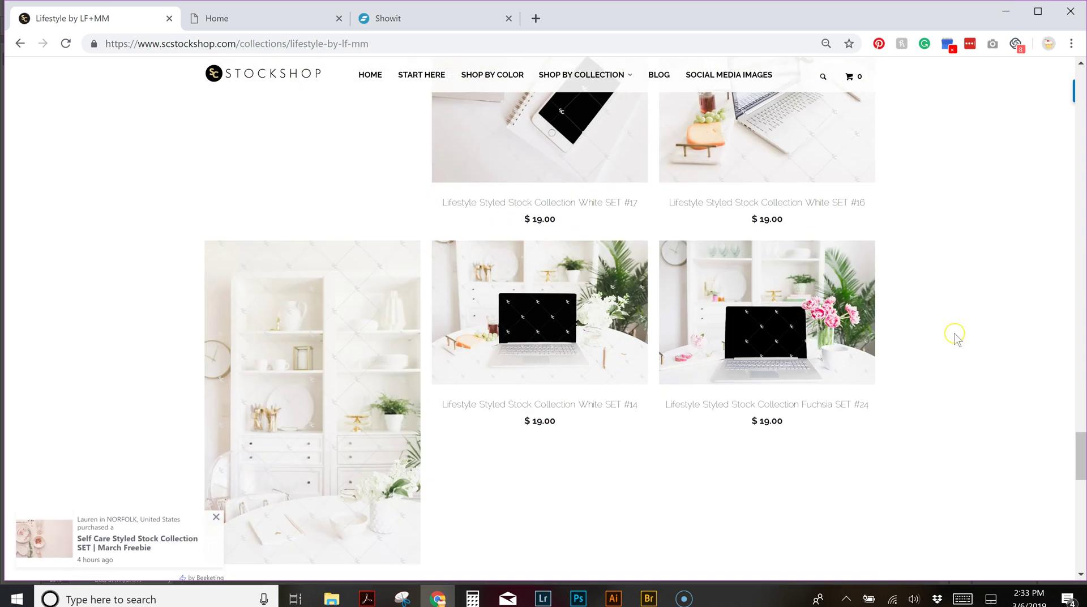
scroll(956, 333, "up", 2)
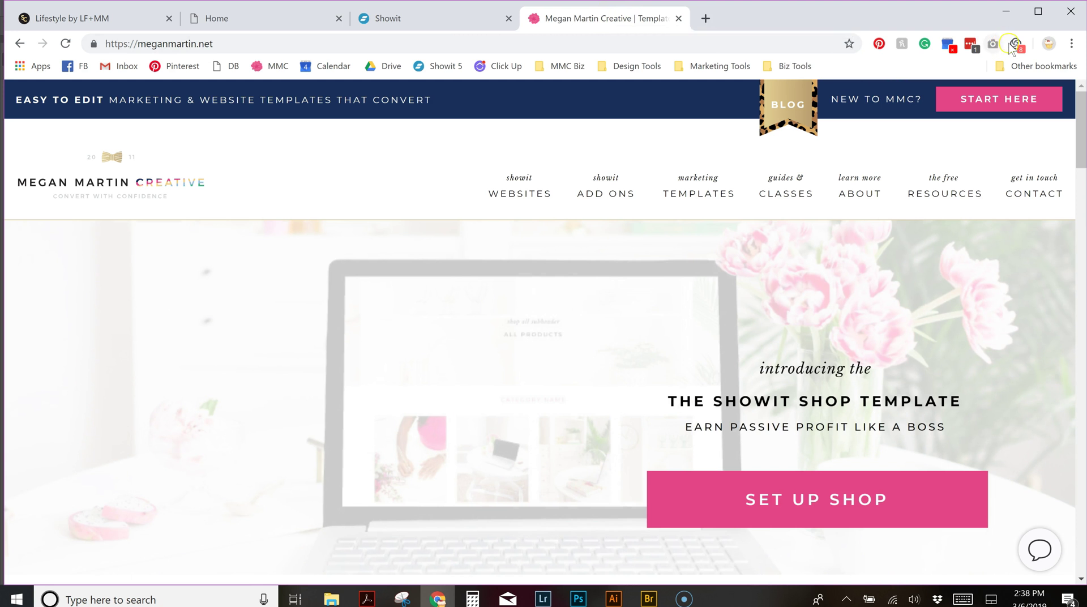
- Hide the browser's bookmarks bar
left_click(1069, 45)
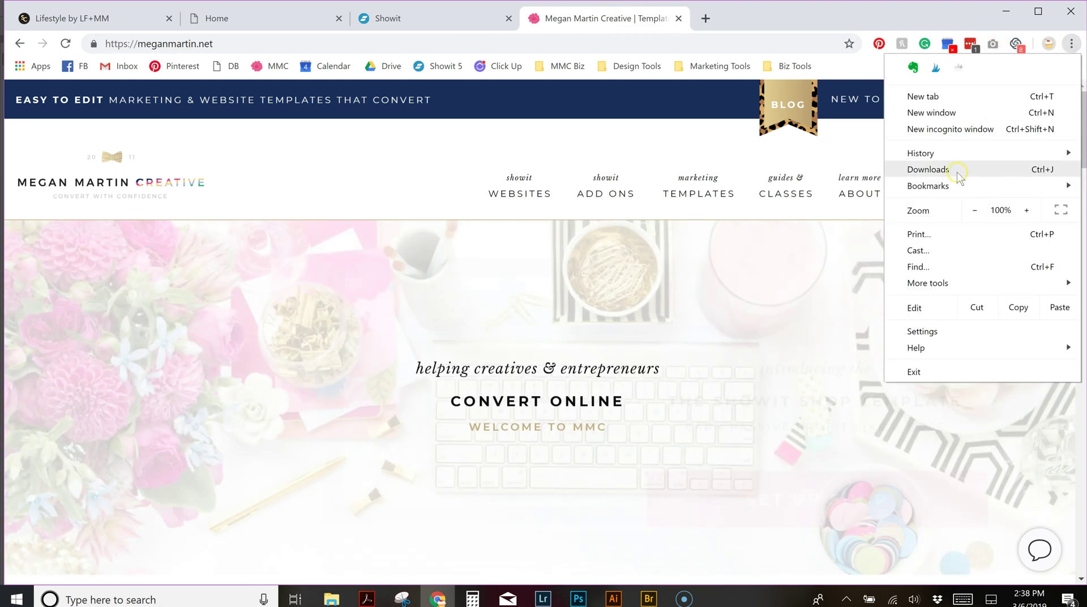
mouse_move(951, 184)
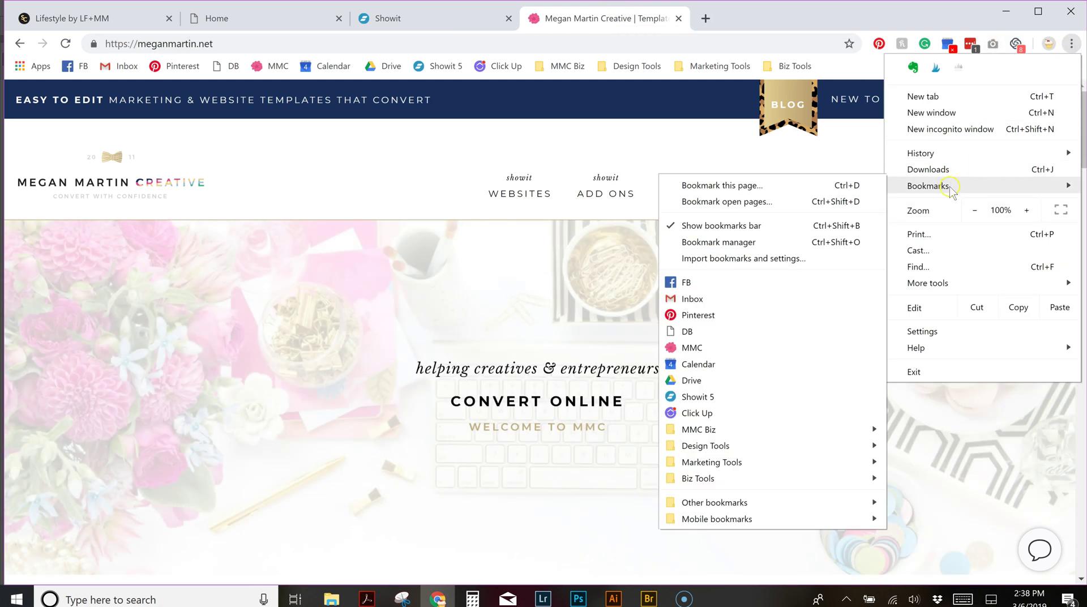
left_click(738, 225)
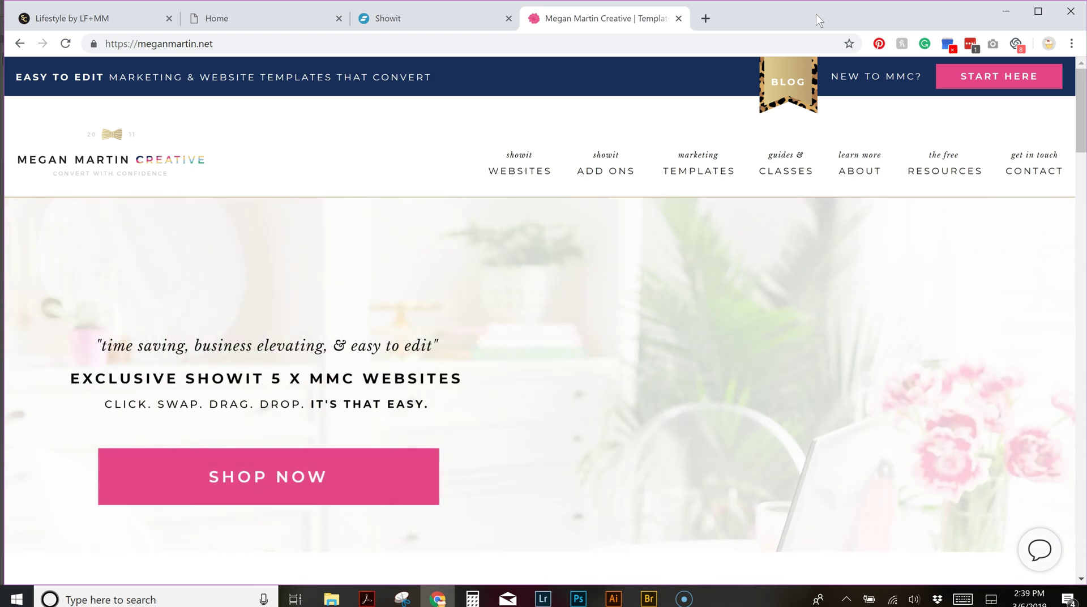
- Switch to Photoshop and draw a filled rectangle about 1060 by 730 px over the laptop screen in the lifestyle photo
key("alt+Tab")
left_click(891, 147)
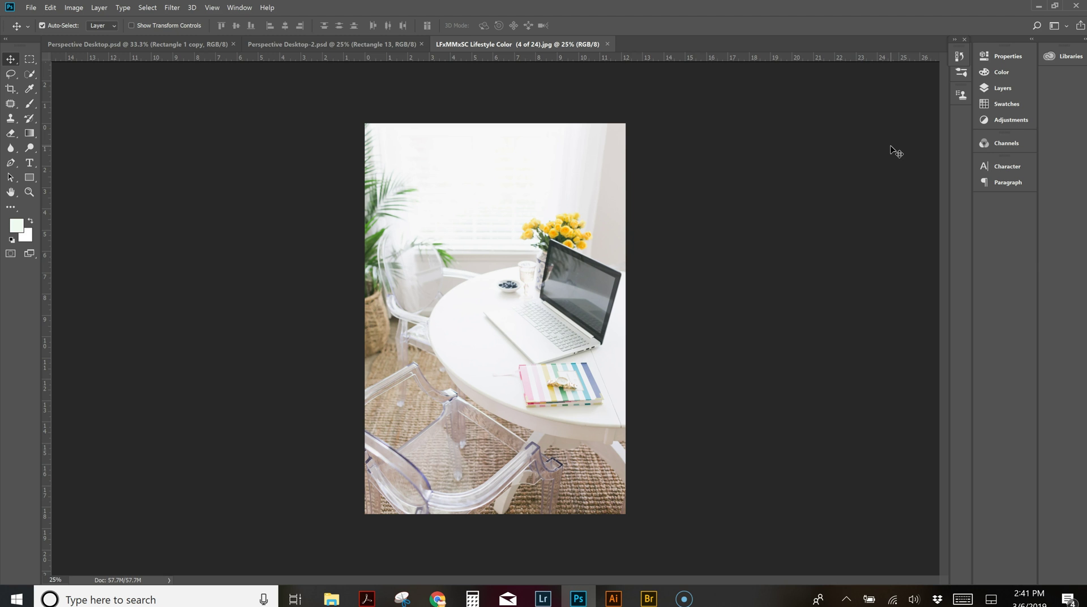
left_click(819, 174)
left_click(31, 178)
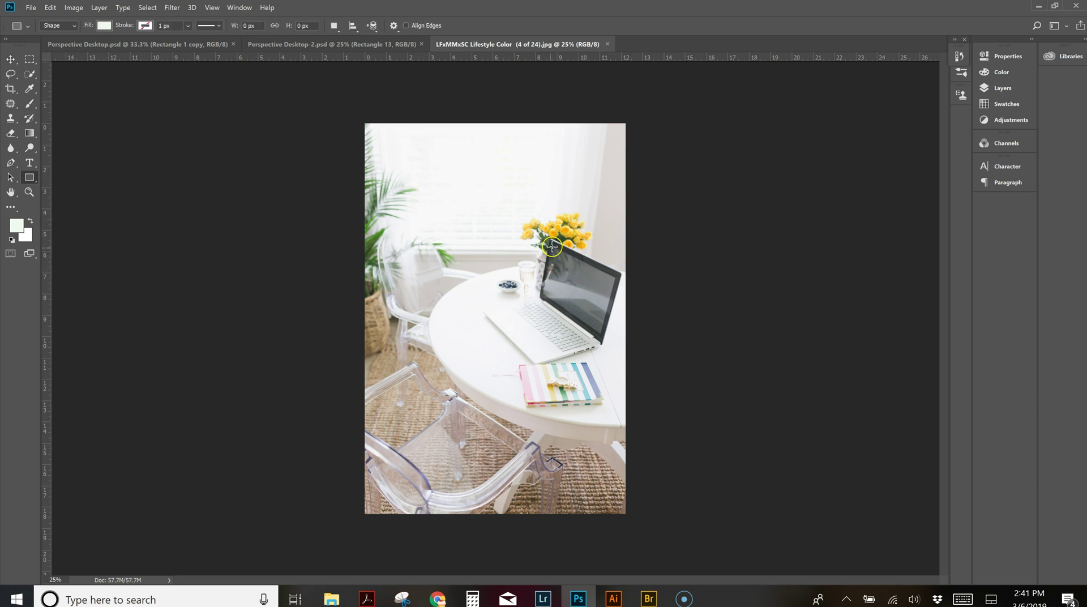
key("ctrl+plus")
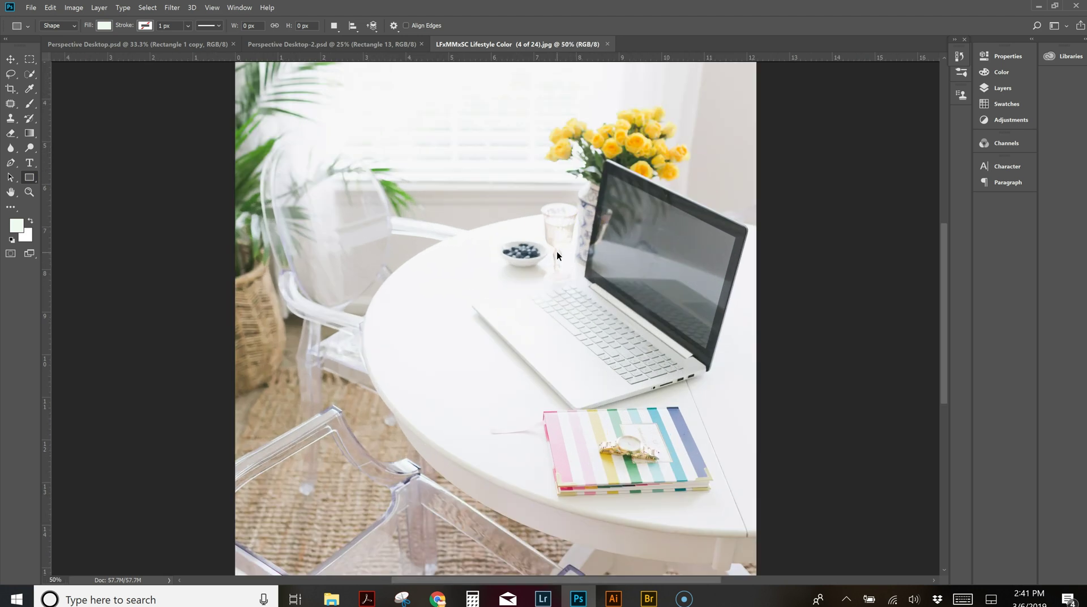
left_click(607, 172)
left_click_drag(606, 172, 641, 278)
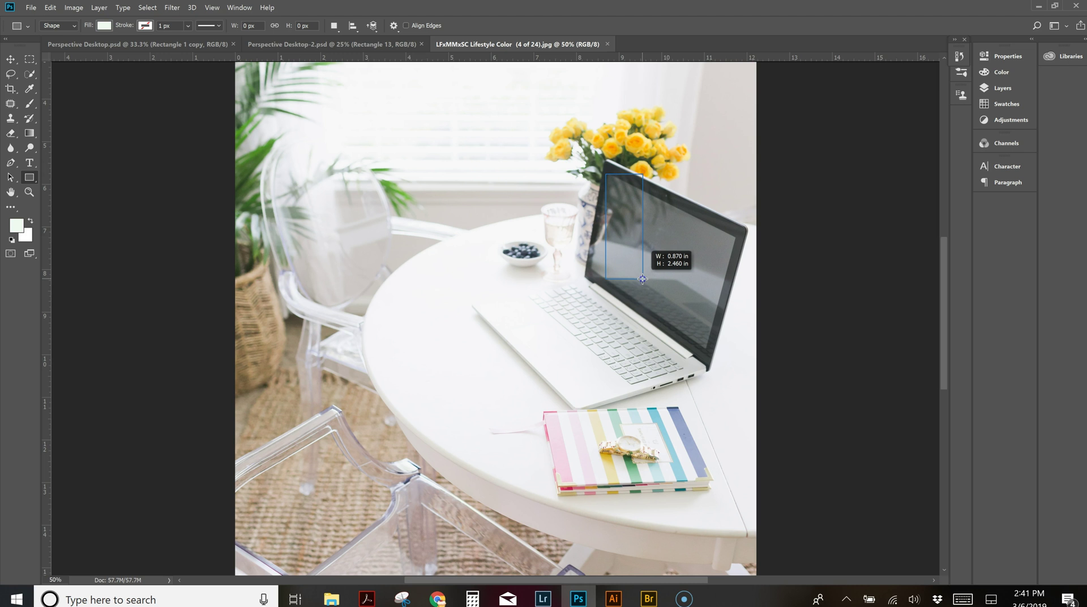
left_click_drag(641, 278, 757, 278)
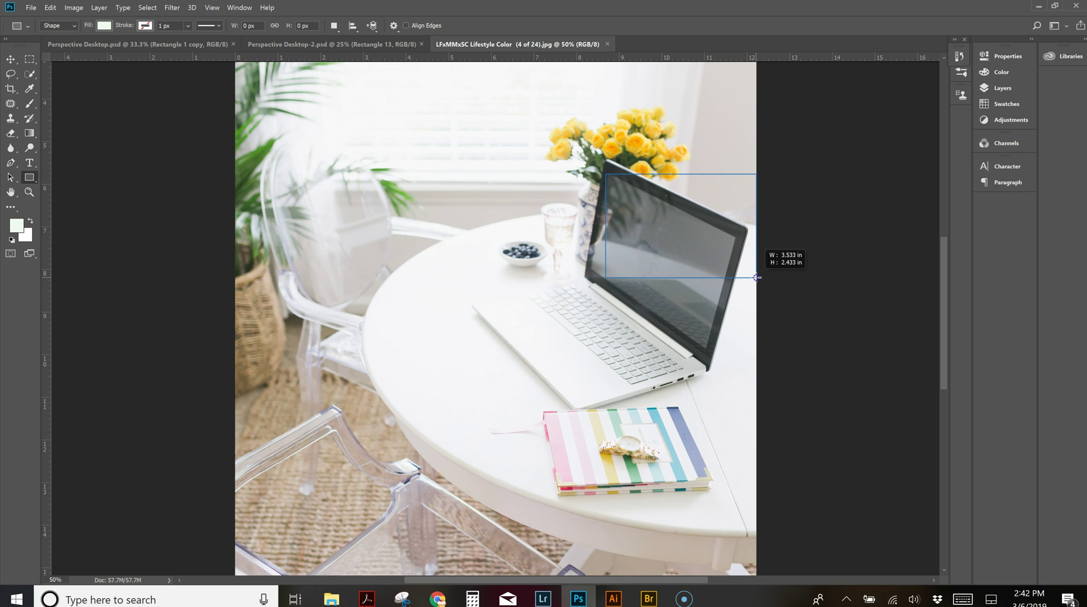
left_click_drag(757, 277, 756, 277)
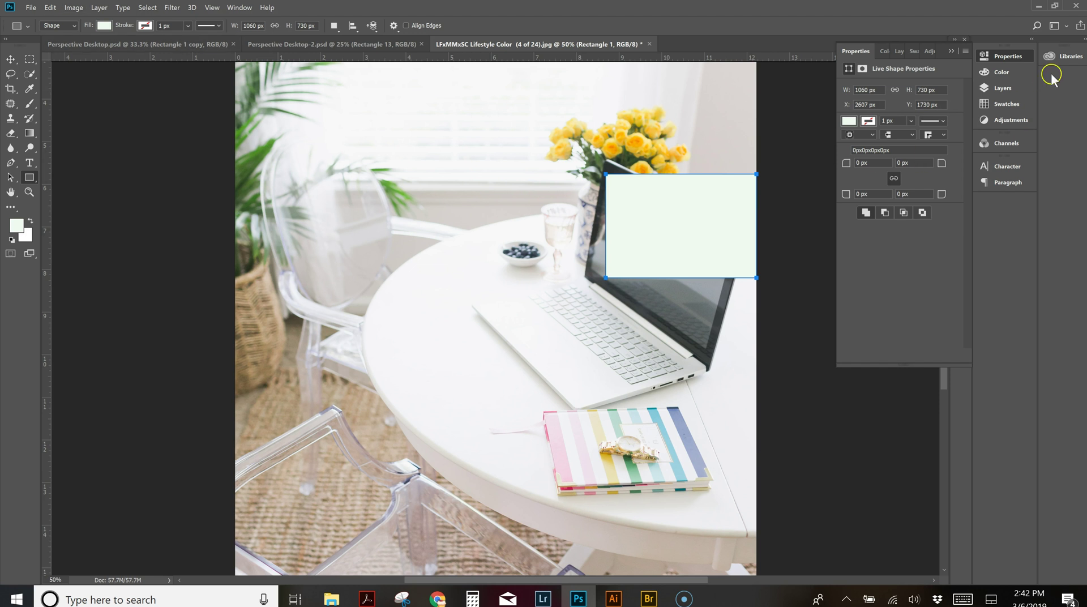
- Convert the rectangle's layer to a smart object
left_click(1002, 88)
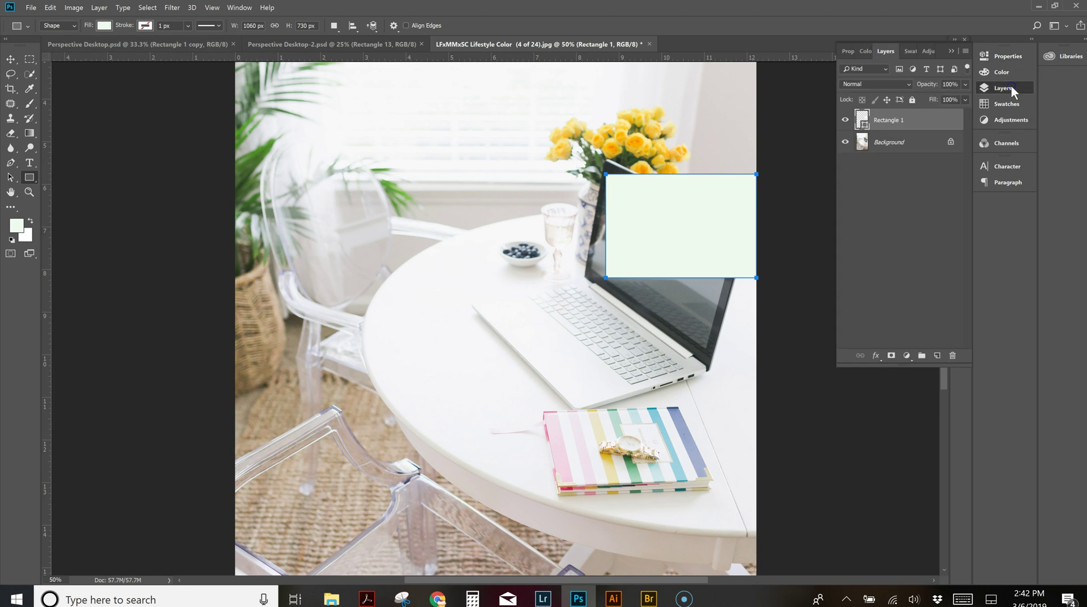
right_click(912, 126)
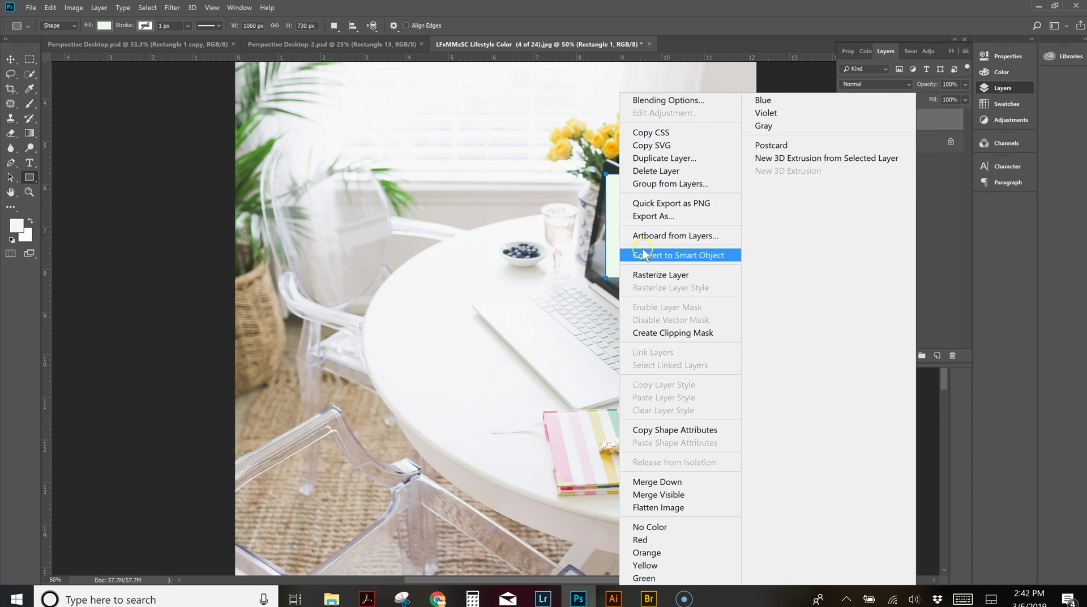
left_click(940, 120)
right_click(940, 120)
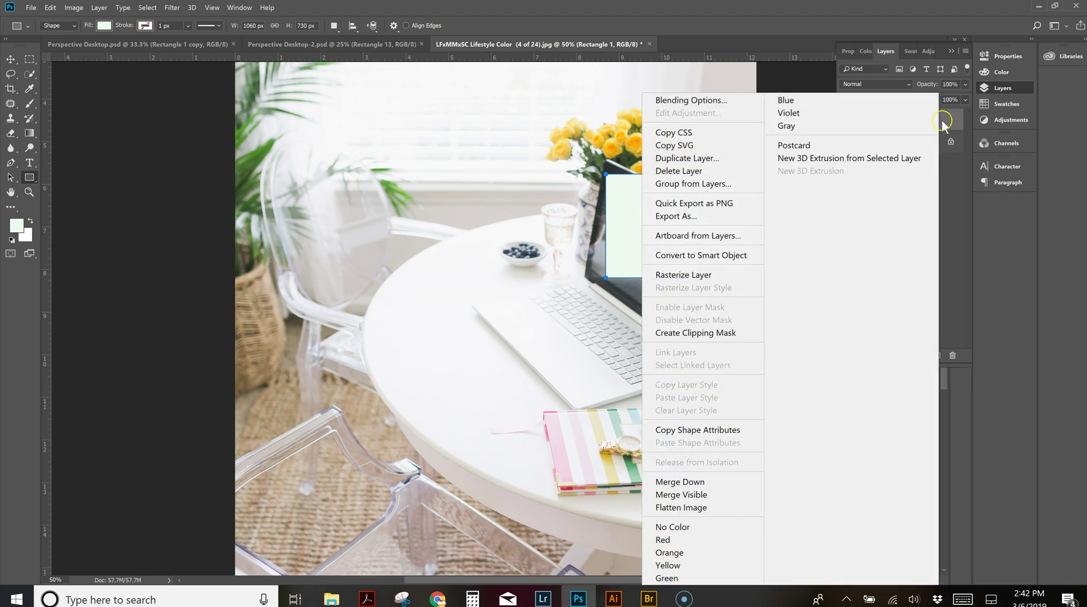
left_click(690, 254)
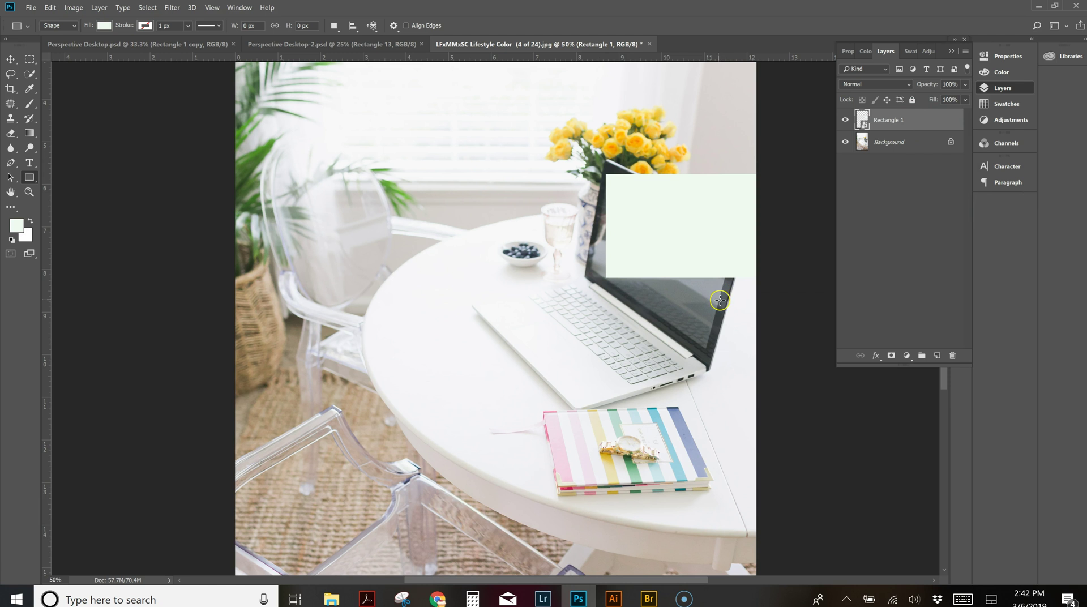
- Start a Distort transform on the rectangle smart object covering the laptop screen
left_click(50, 8)
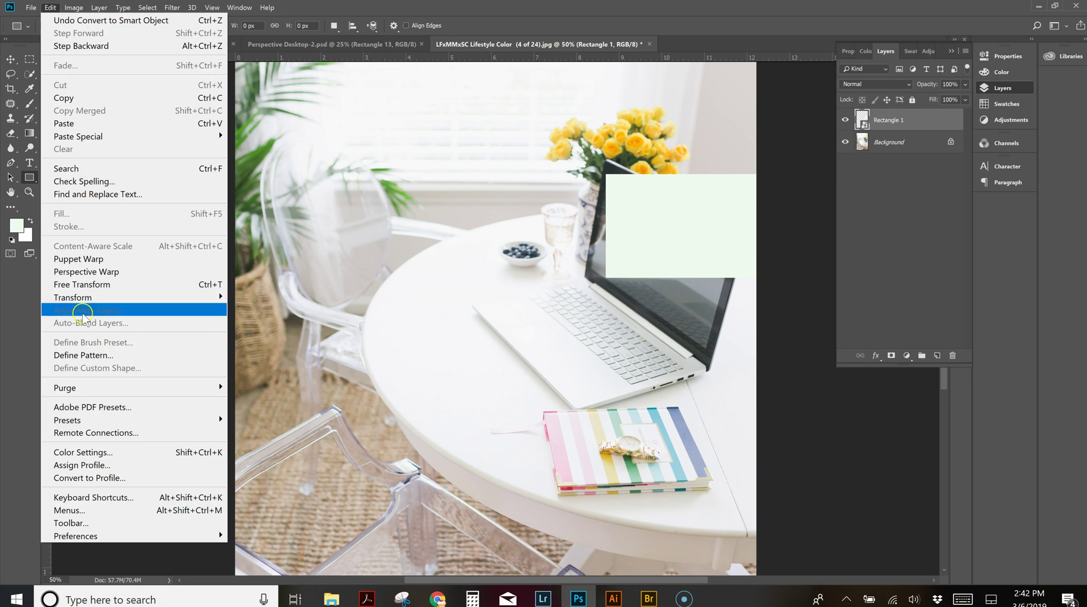
left_click(83, 285)
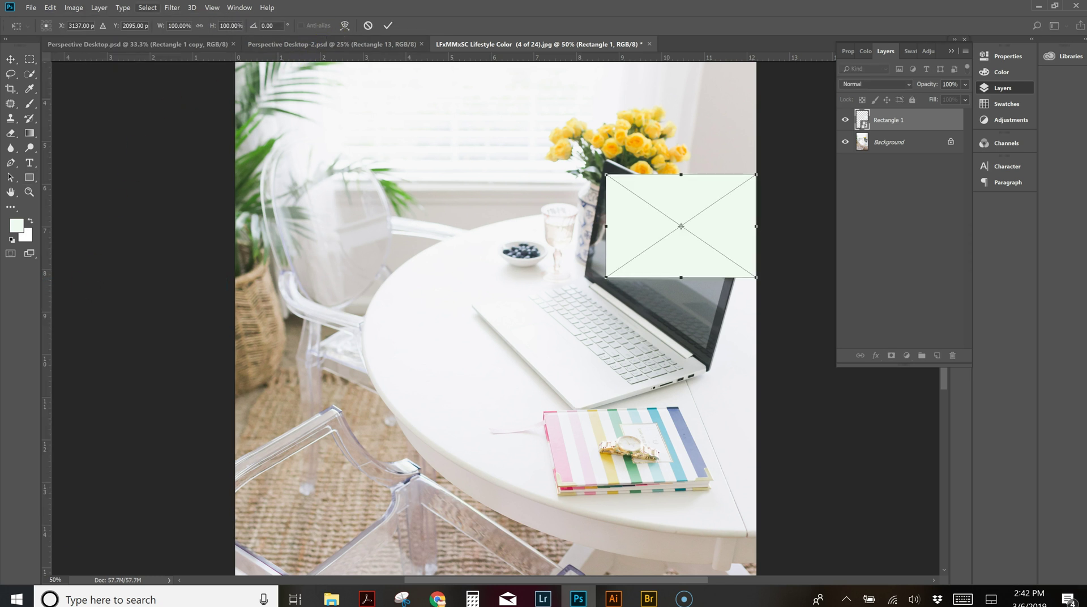
left_click(50, 8)
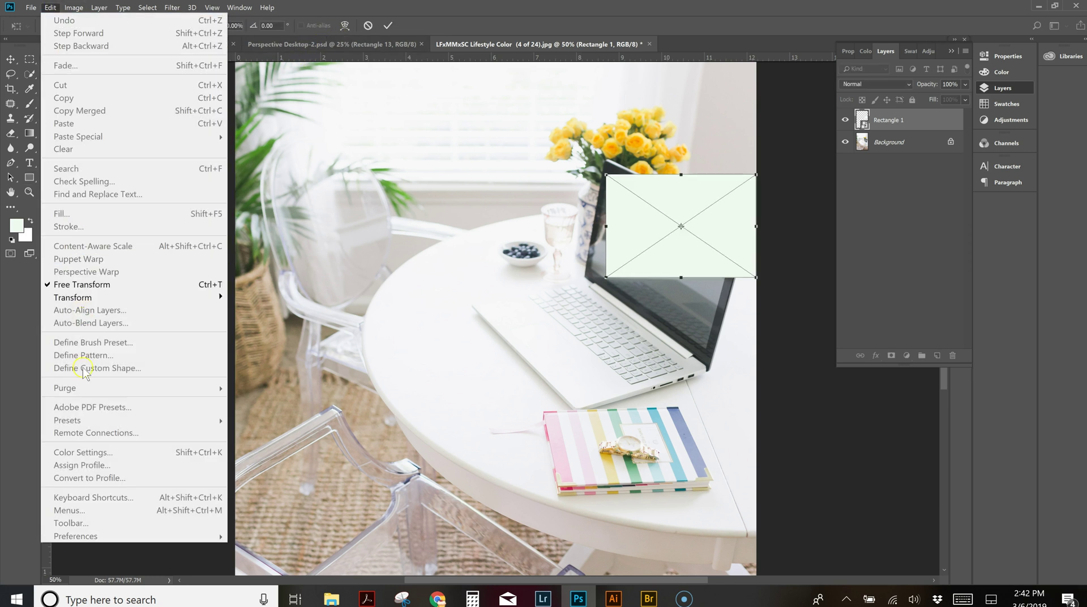
left_click(82, 297)
left_click(251, 355)
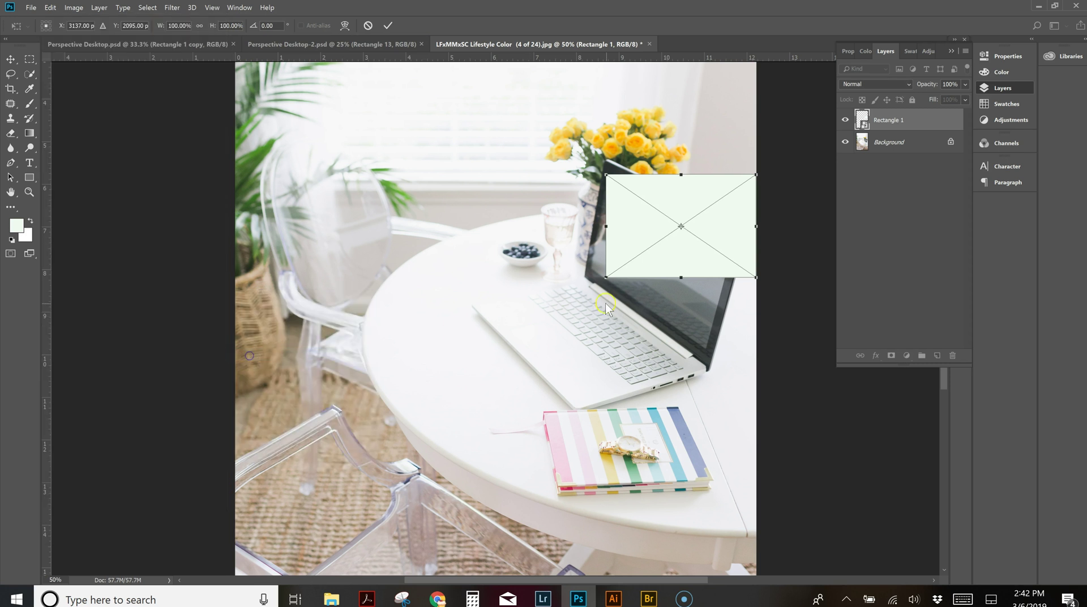
key("ctrl+plus")
key("ctrl+plus")
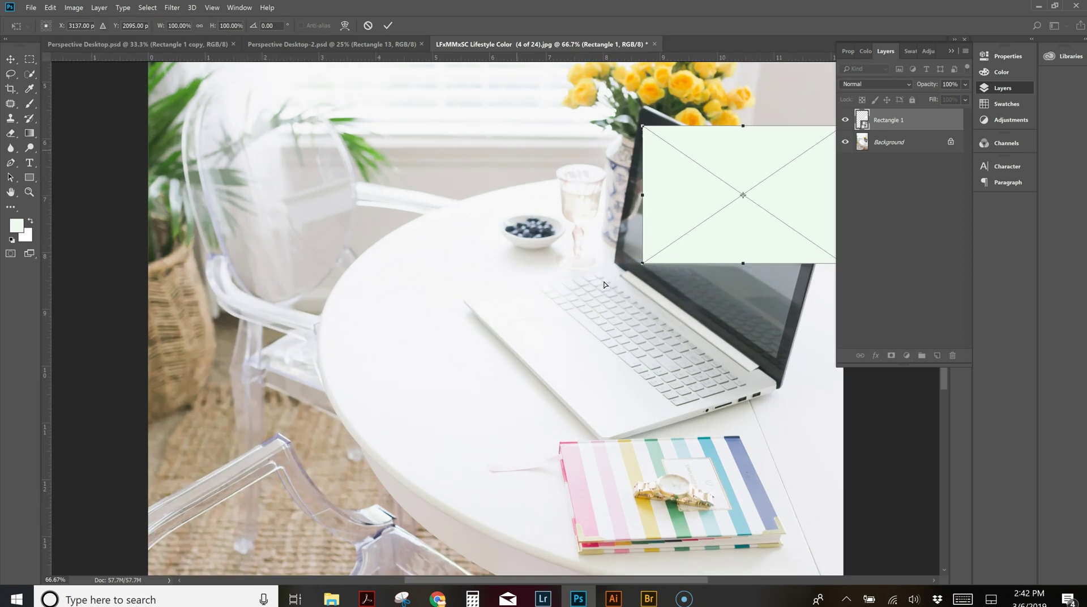
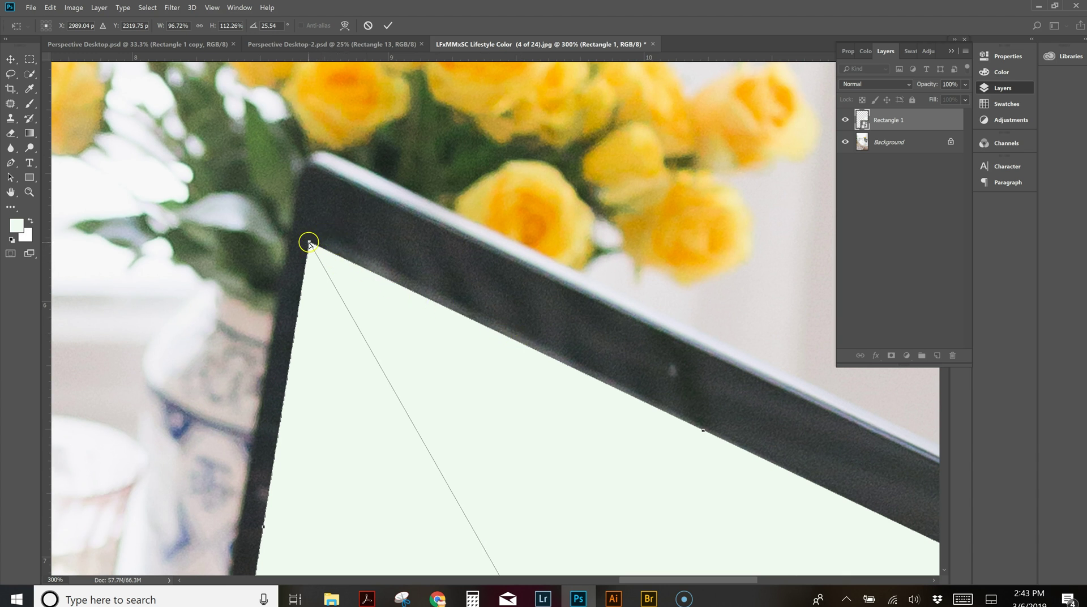
- Distort the rectangle so its upper-left and lower-left corners meet the inner bezel corners of the laptop screen
left_click_drag(310, 243, 343, 277)
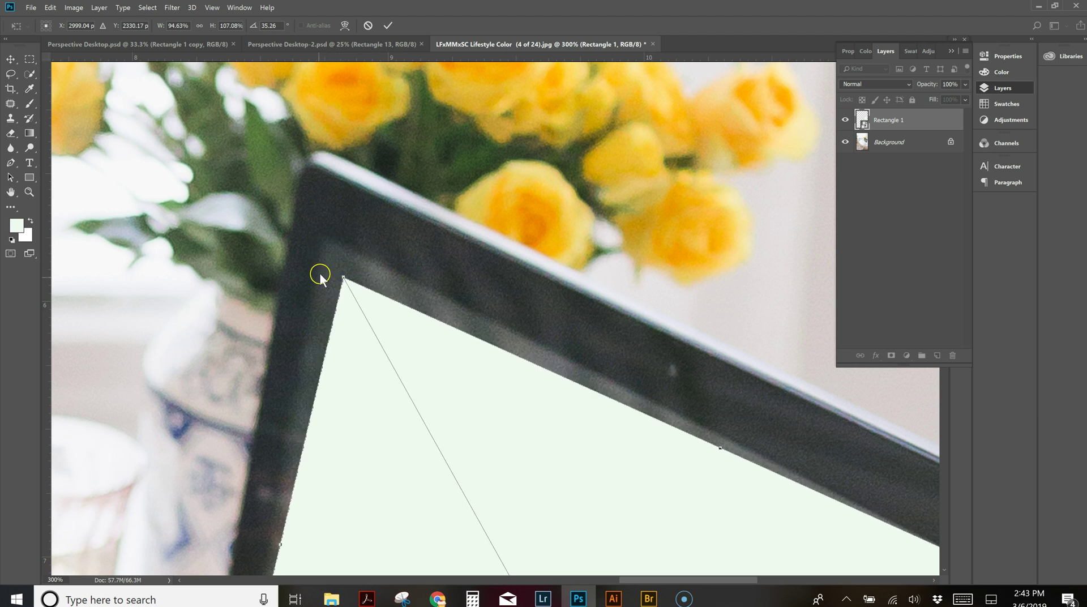
left_click_drag(344, 278, 339, 243)
scroll(323, 249, "down", 3)
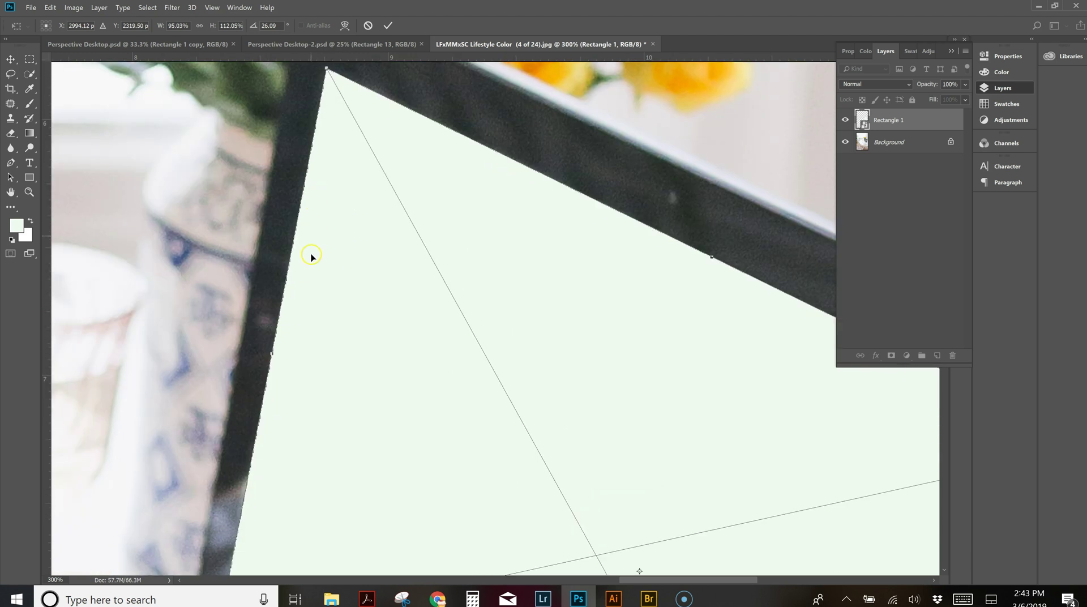
scroll(311, 256, "down", 6)
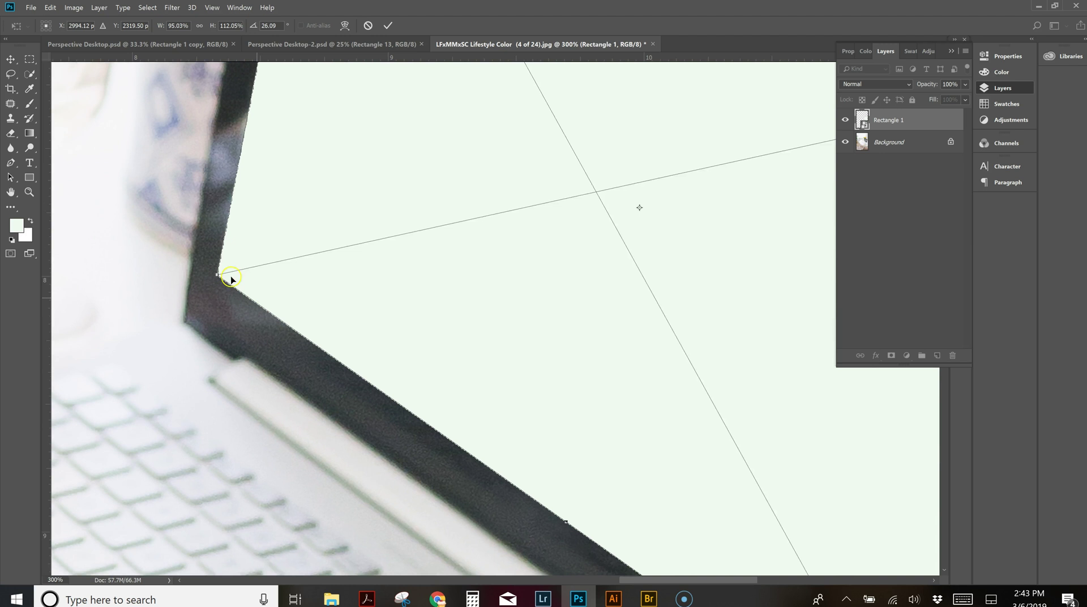
scroll(231, 280, "down", 3)
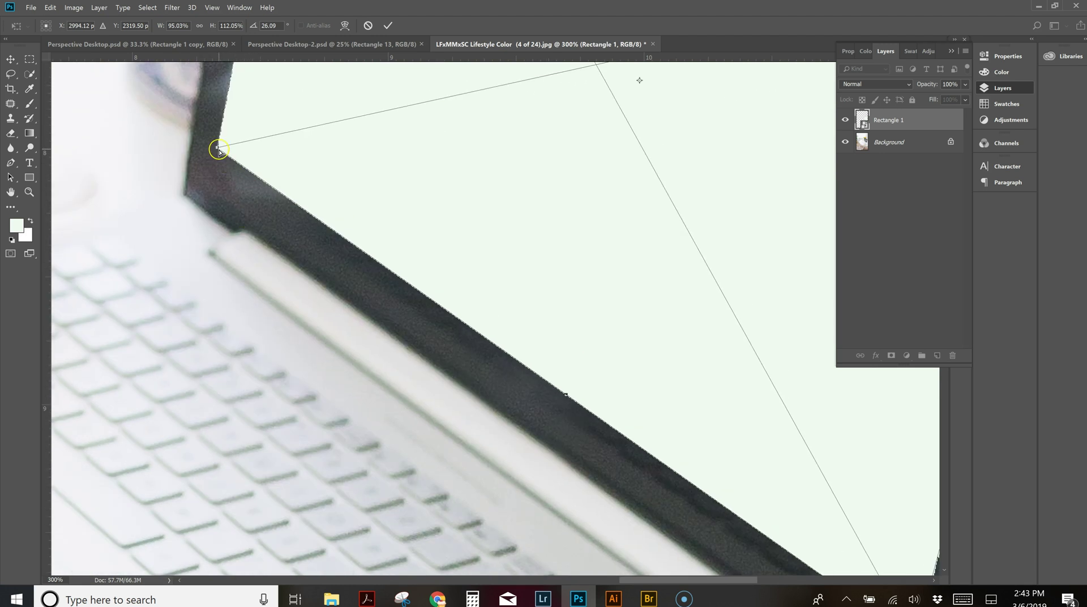
mouse_move(216, 147)
left_mouse_down()
mouse_move(285, 148)
mouse_move(225, 146)
left_mouse_up()
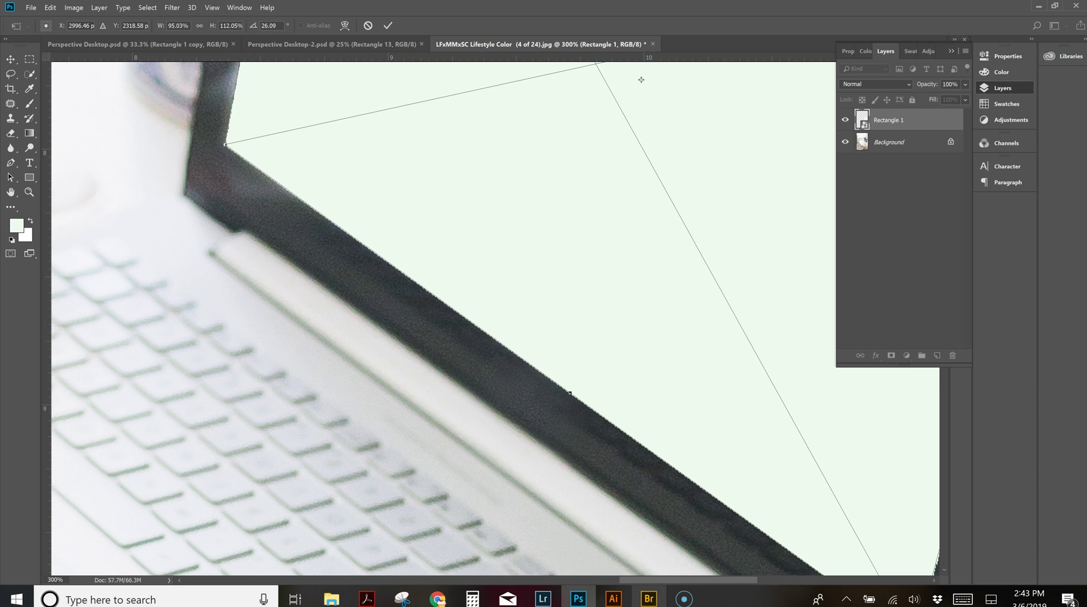
- Pull the rectangle's lower-right corner slightly inward to match the bezel and apply the distortion
left_click_drag(748, 577, 800, 572)
scroll(685, 286, "down", 5)
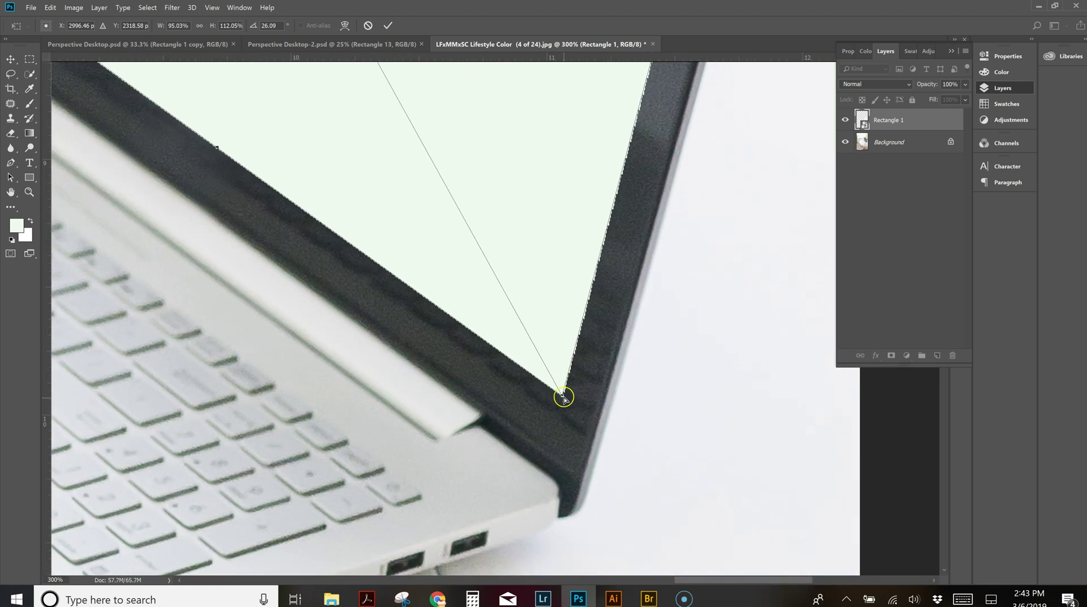
mouse_move(562, 396)
left_mouse_down()
mouse_move(558, 374)
mouse_move(556, 384)
left_mouse_up()
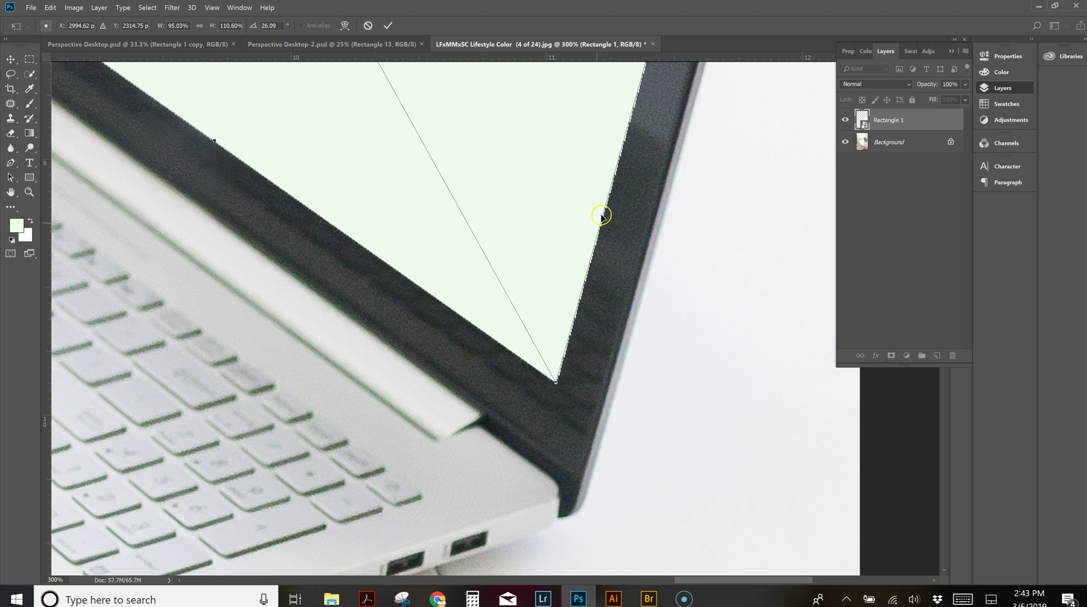
scroll(650, 271, "up", 7)
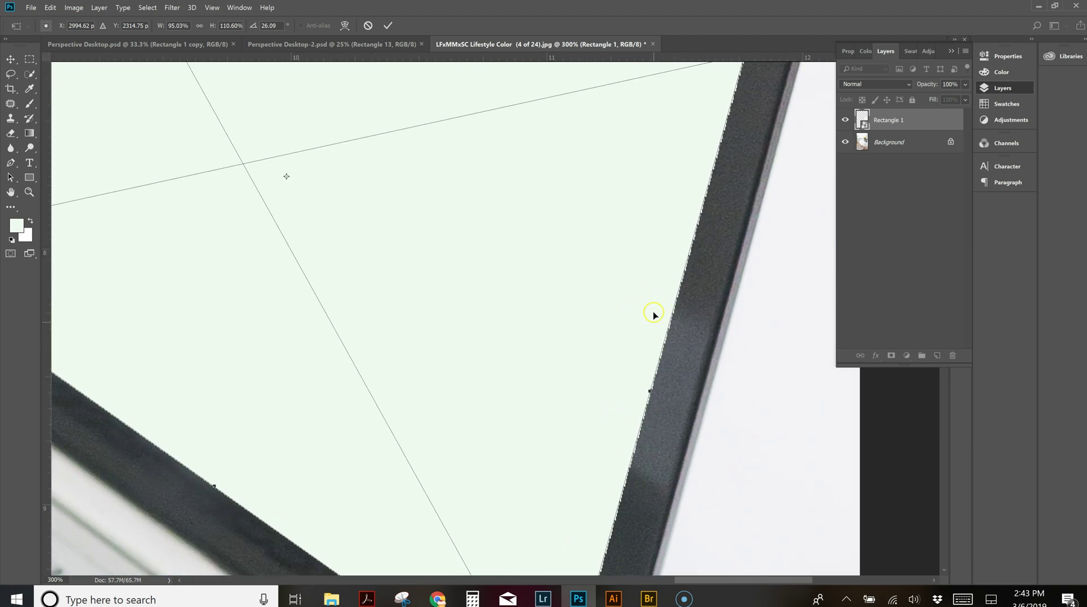
scroll(654, 315, "up", 3)
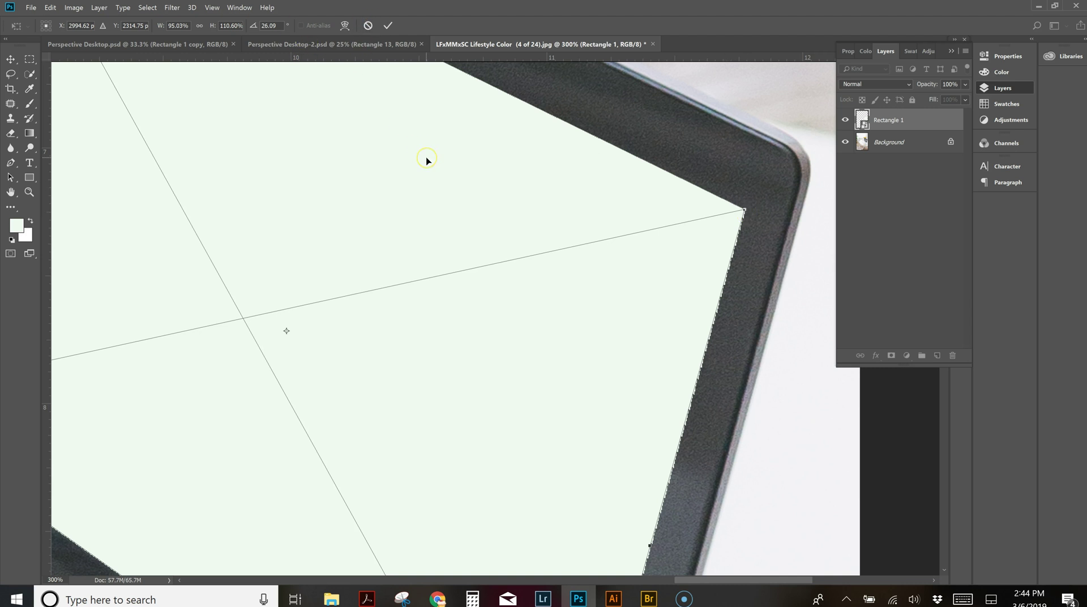
key("ctrl+minus")
key("ctrl+minus")
key("ctrl+minus")
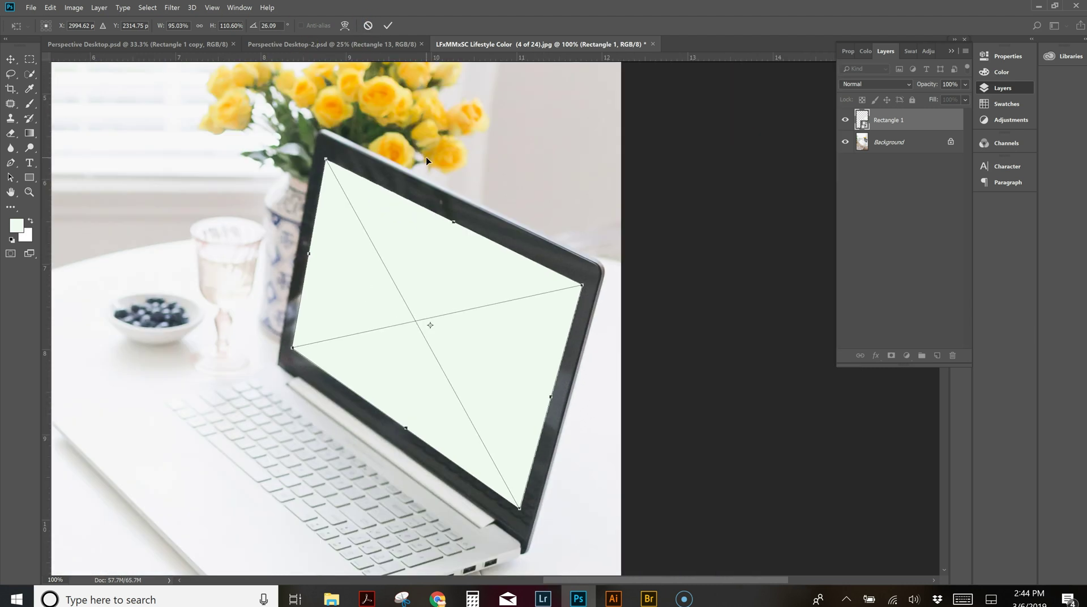
key("ctrl+minus")
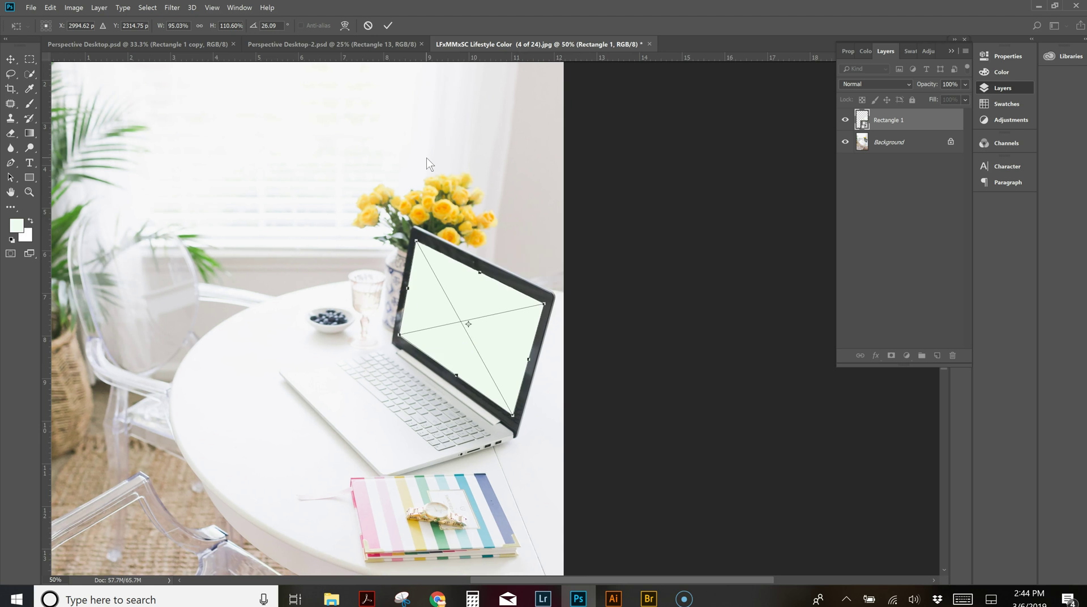
left_click(387, 25)
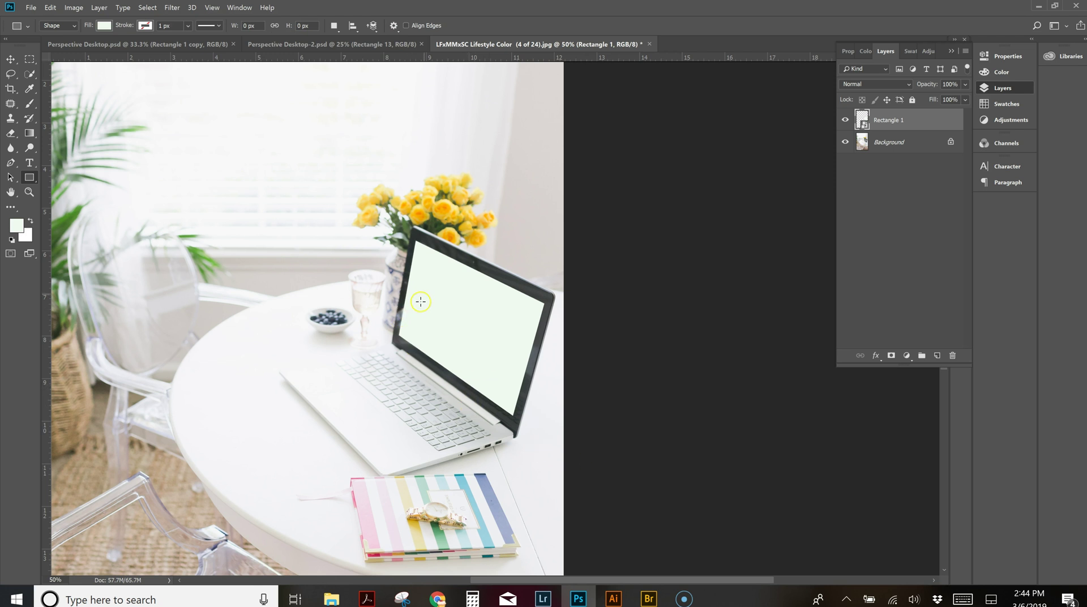
- Open the contents of the Rectangle 1 smart object for editing
left_click_drag(720, 579, 662, 575)
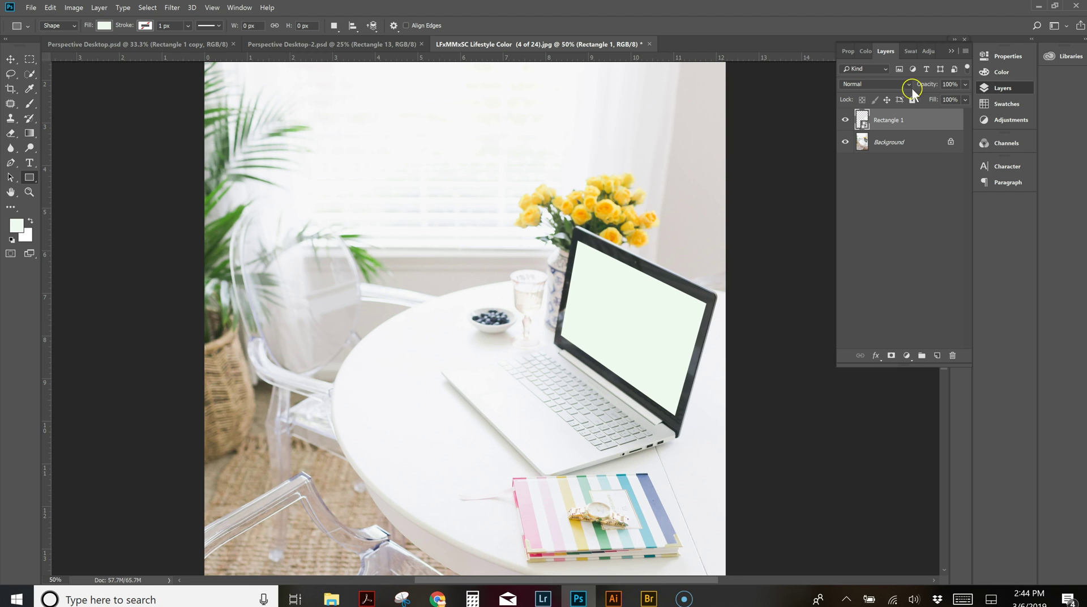
right_click(911, 122)
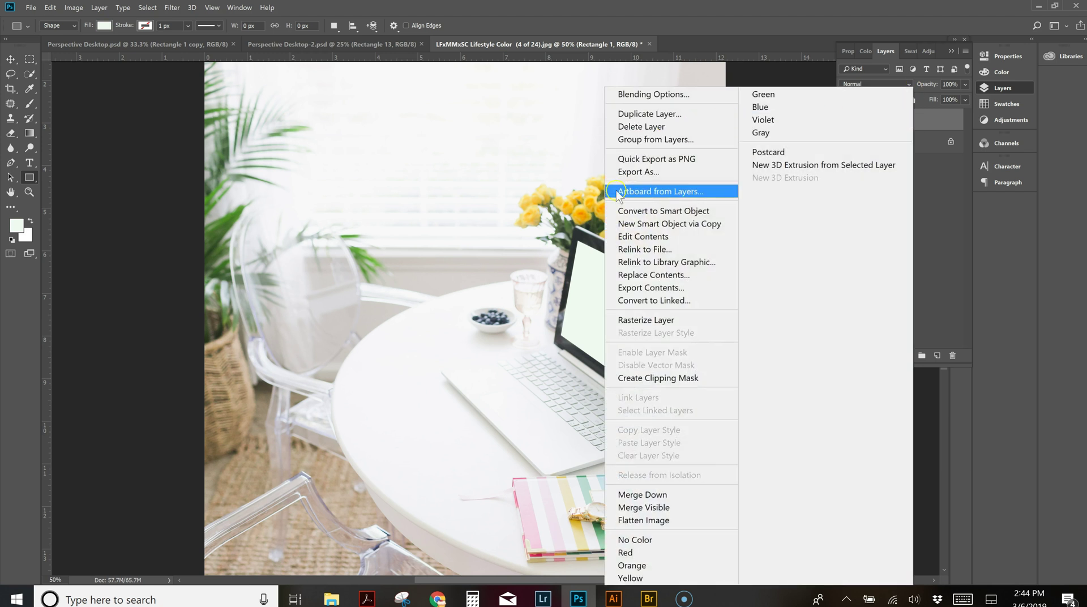
left_click(637, 236)
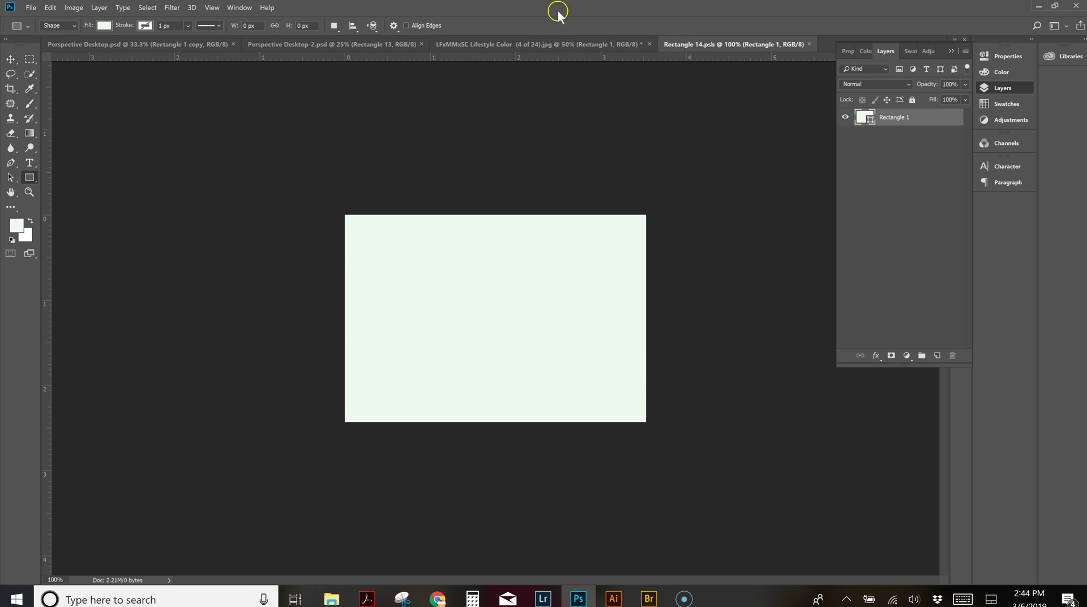
left_click(514, 43)
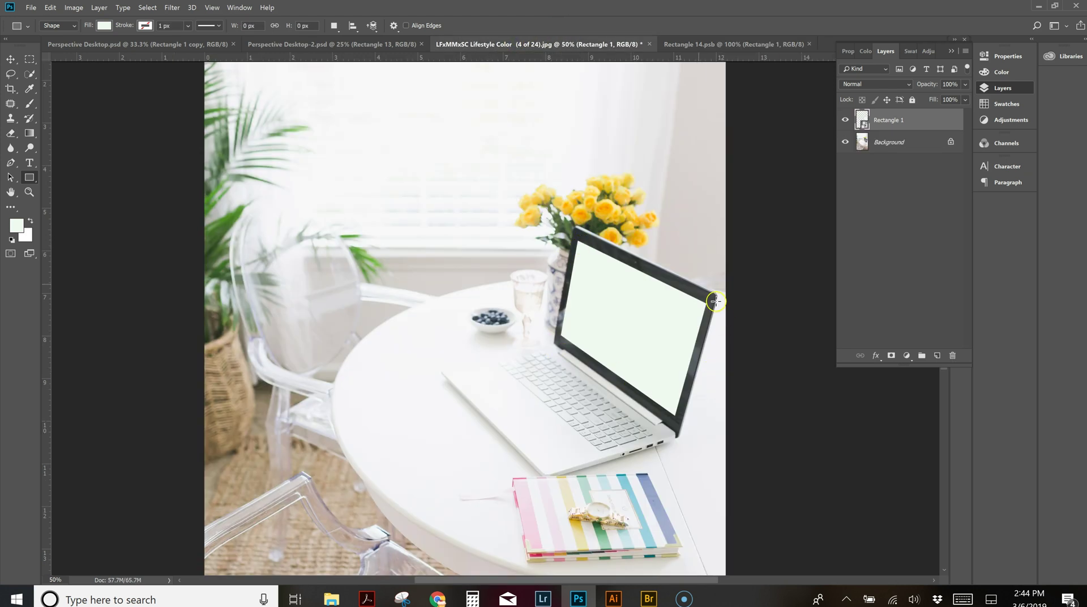
left_click(708, 43)
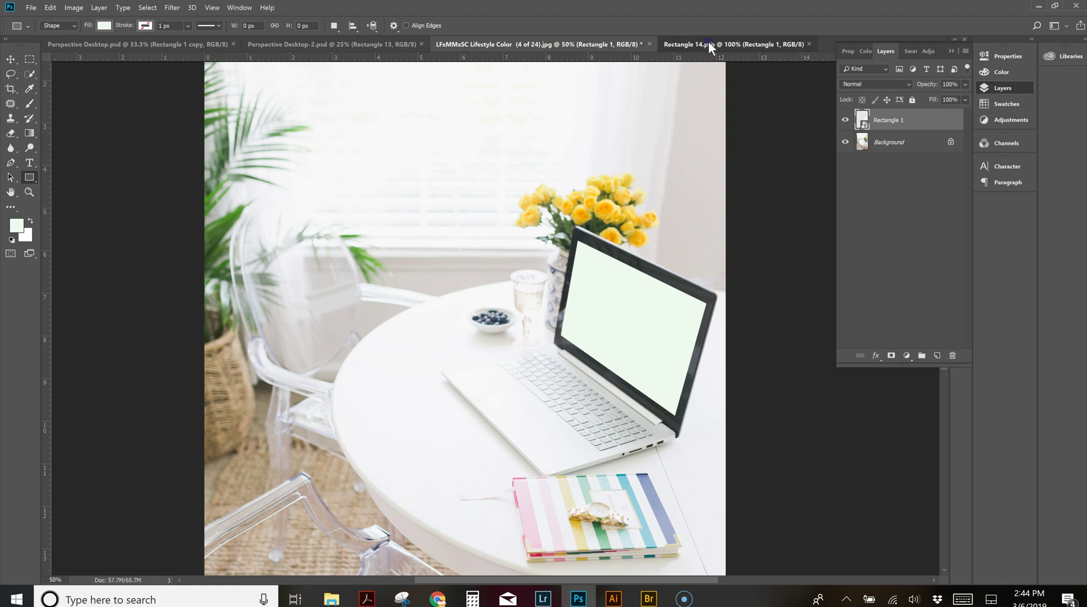
- Paste the copied website screenshot into the smart object's document and move it up and to the left
key("ctrl+v")
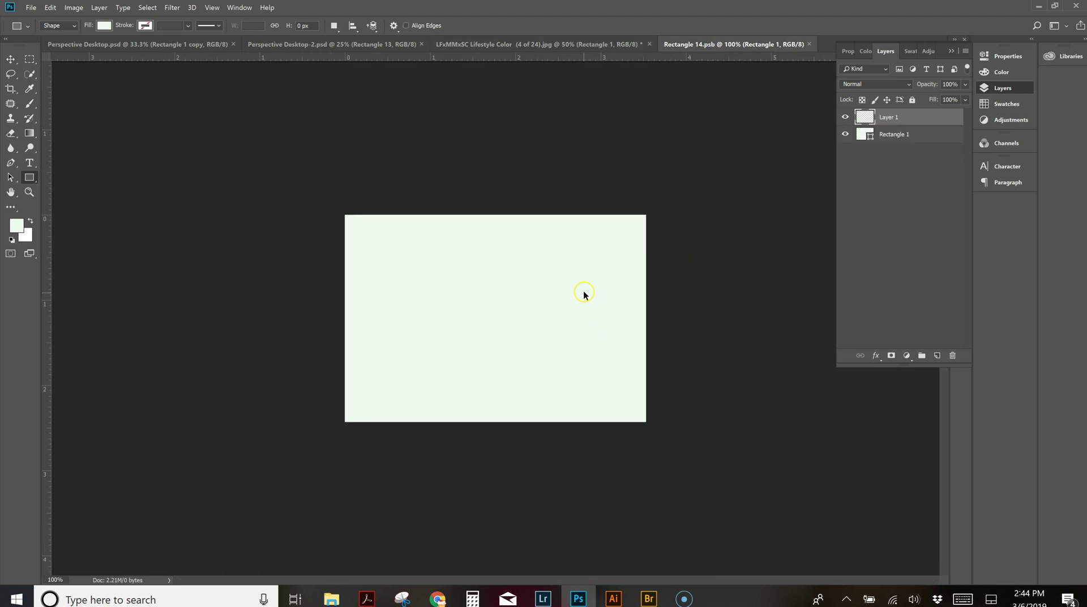
left_click(10, 59)
left_click_drag(522, 313, 447, 256)
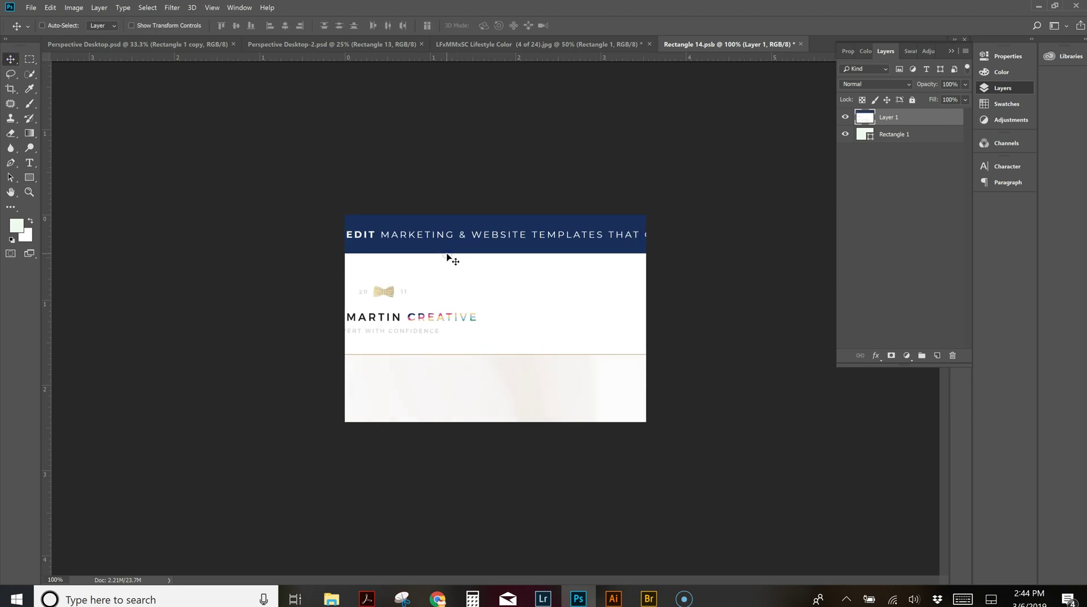
- Scale the pasted website screenshot to about 38.7% and position it over the rectangle so the site header shows
key("ctrl+minus")
key("ctrl+minus")
key("ctrl+minus")
key("ctrl+minus")
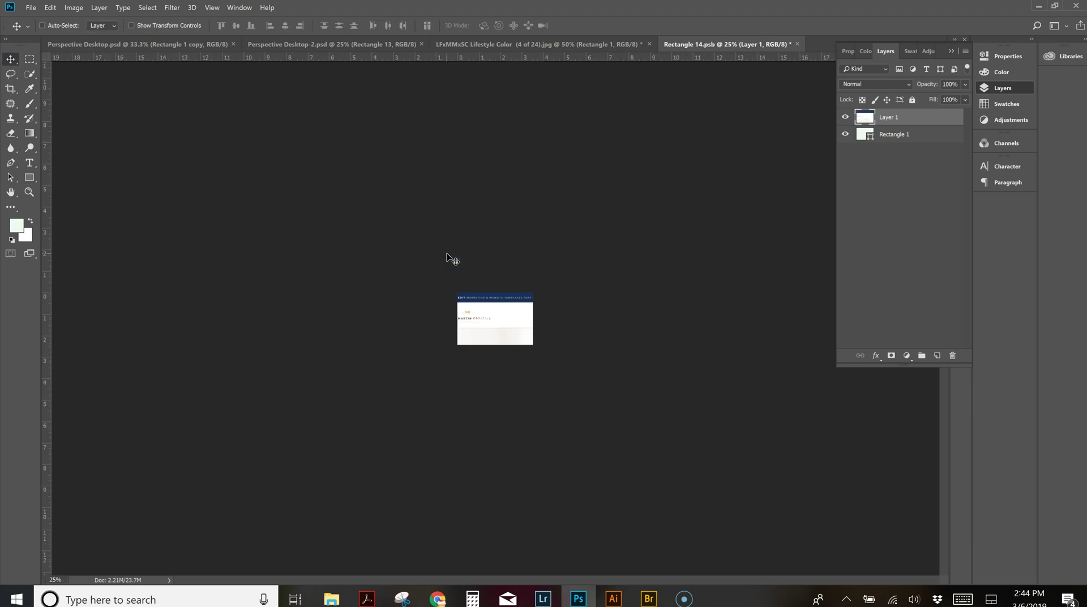
key("ctrl+t")
left_click_drag(444, 278, 453, 283)
mouse_move(476, 318)
left_mouse_down()
mouse_move(480, 308)
mouse_move(475, 319)
left_mouse_up()
left_click_drag(716, 424, 576, 393)
key("ctrl+plus")
key("ctrl+plus")
key("ctrl+plus")
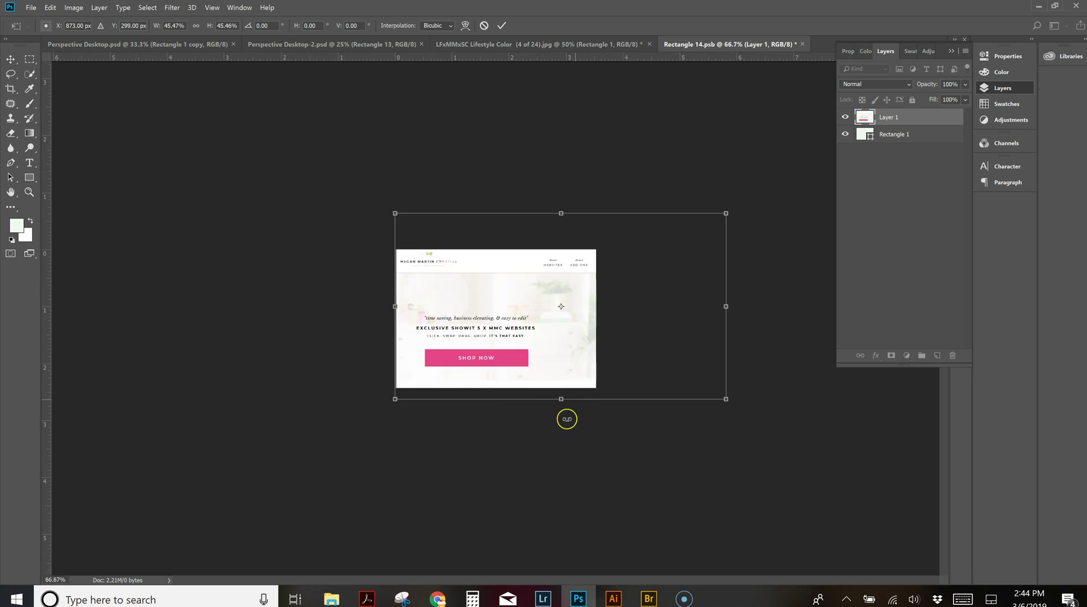
left_click_drag(725, 215, 674, 239)
mouse_move(650, 312)
left_mouse_down()
mouse_move(643, 303)
mouse_move(640, 318)
left_mouse_up()
left_click_drag(484, 303, 493, 299)
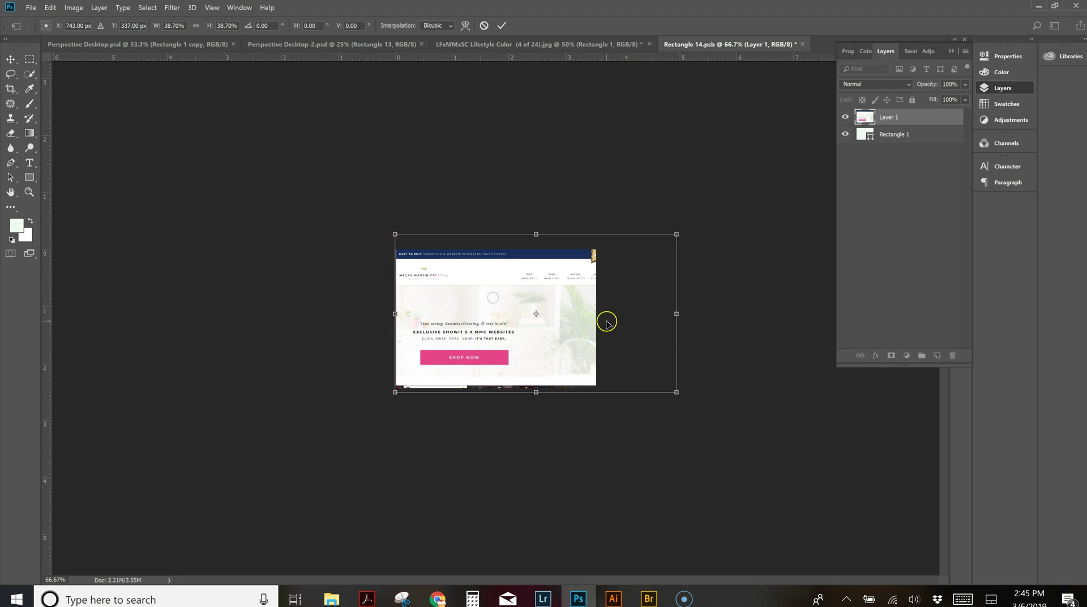
left_click(32, 8)
left_click(32, 9)
left_click(31, 8)
- Switch to Chrome, take a full-page capture of the meganmartin.net homepage and download it as an image
left_click(437, 598)
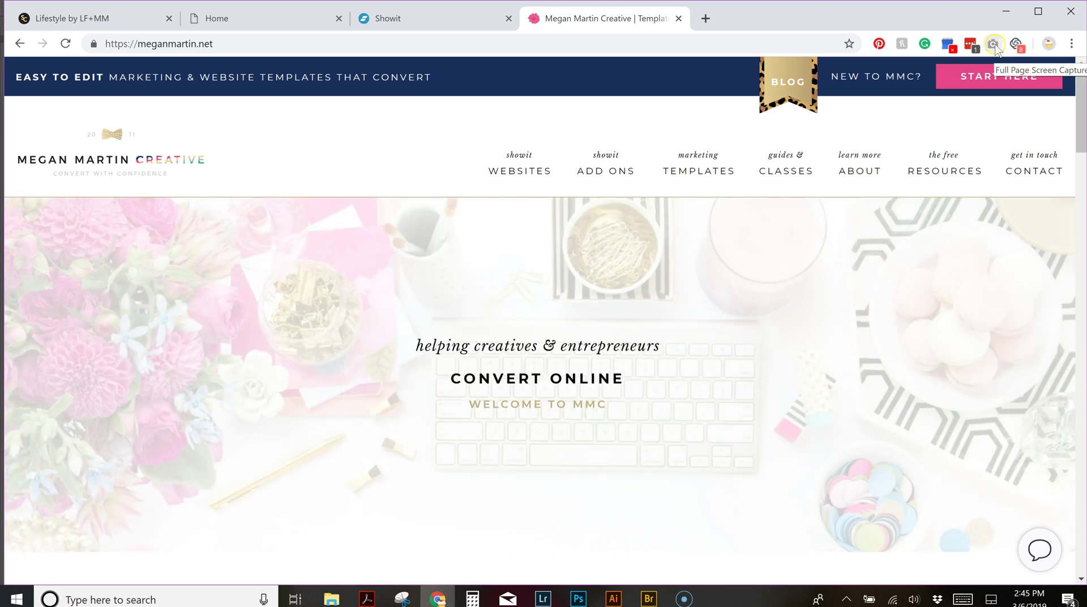
left_click(991, 42)
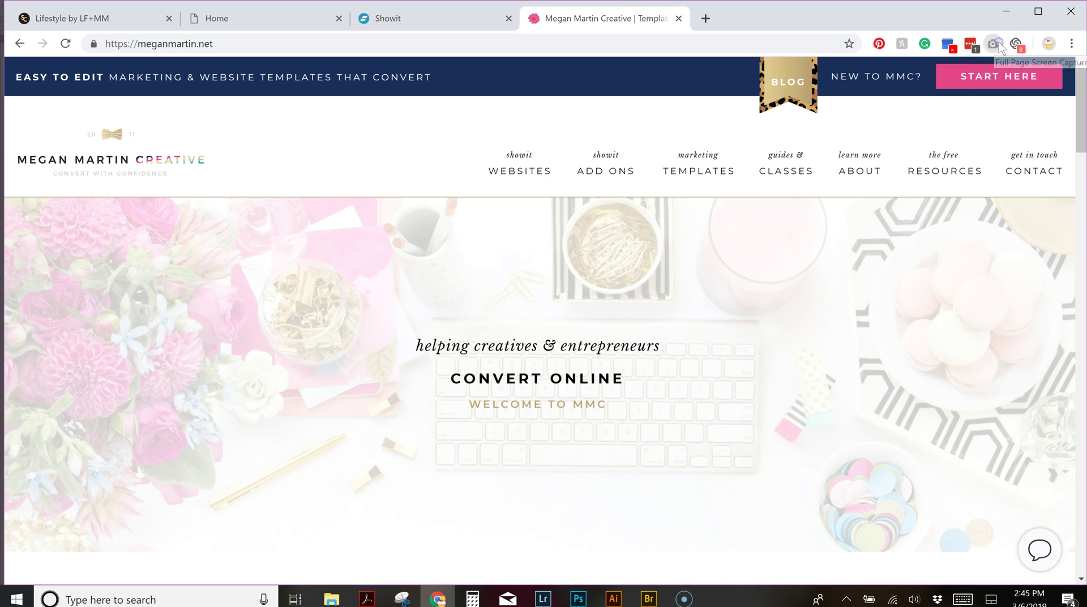
left_click(993, 44)
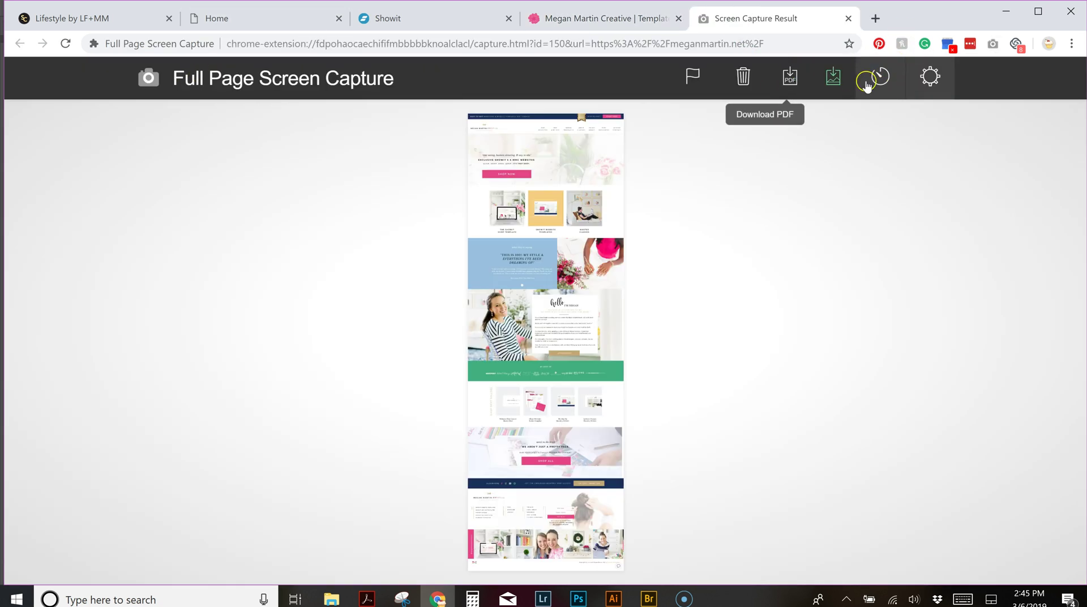
left_click(829, 76)
left_click(152, 567)
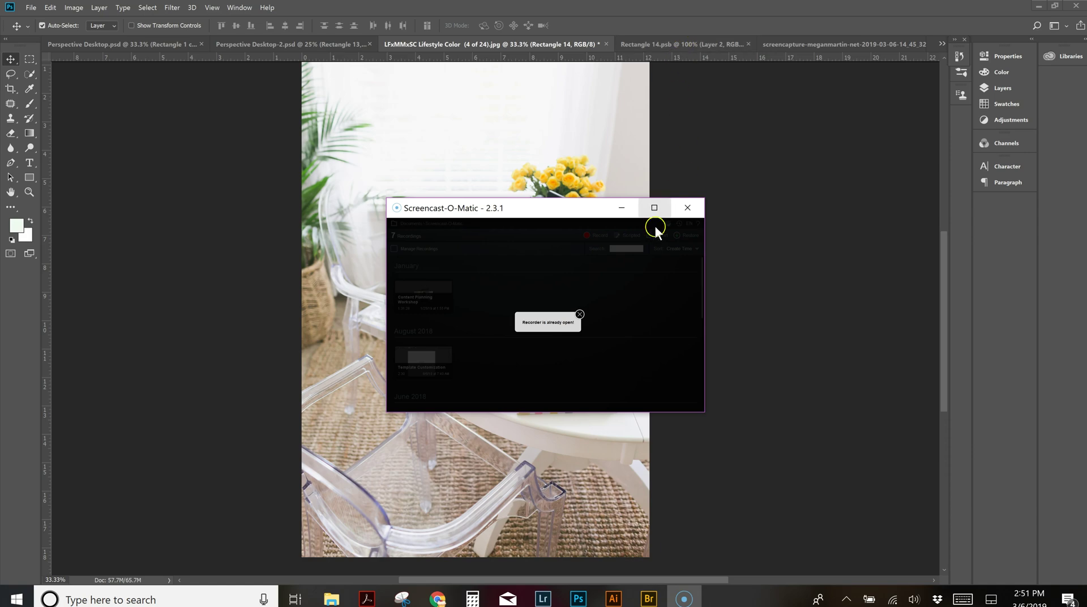
- Revert the lifestyle photo to its Free Transform history state, undoing the smart object update
left_click(627, 207)
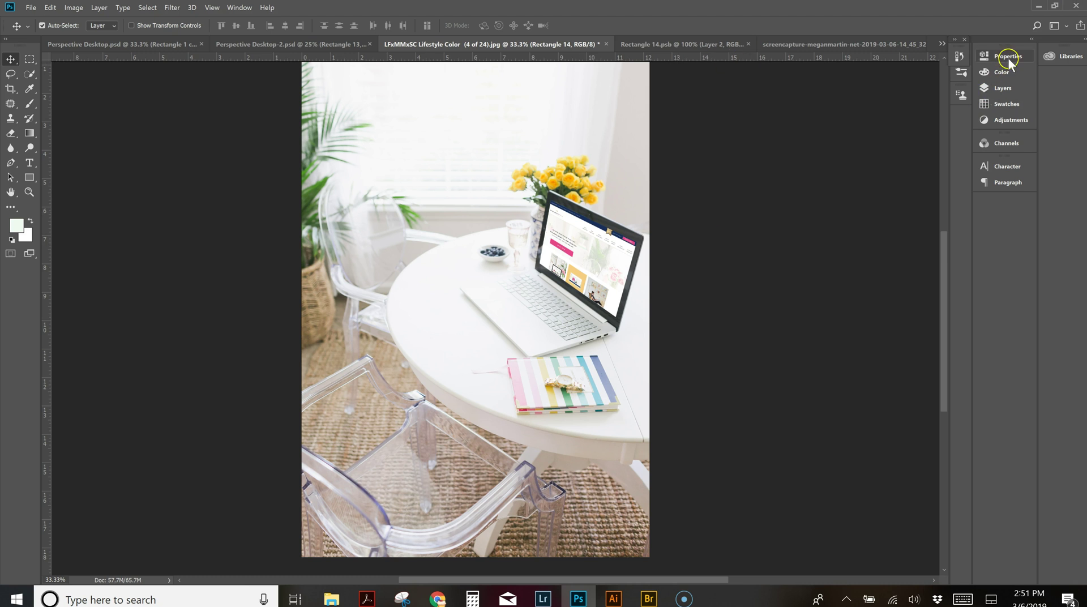
left_click(1003, 89)
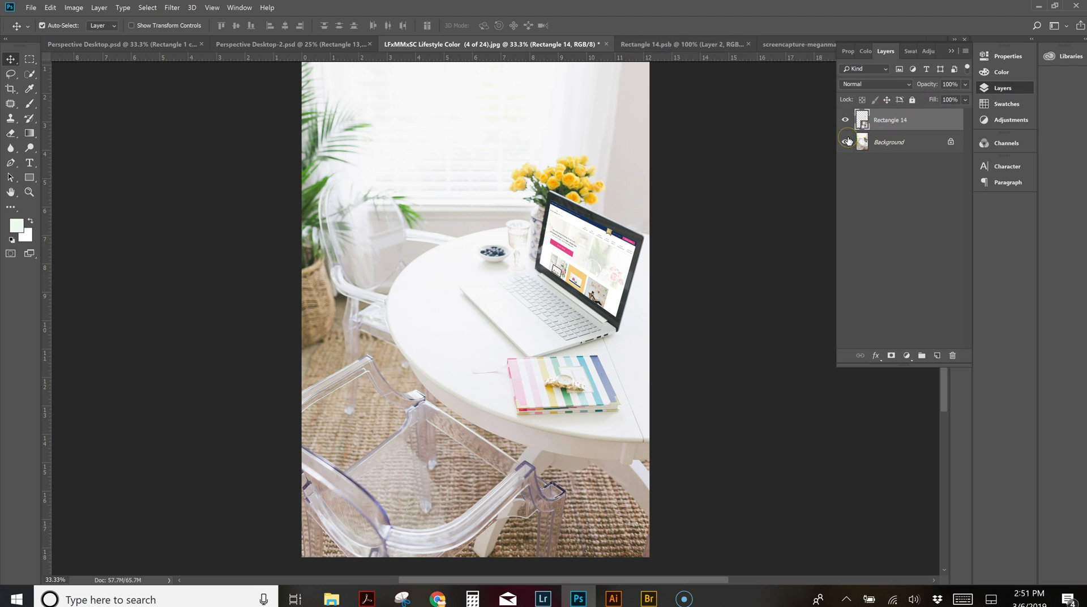
left_click(953, 51)
left_click(958, 55)
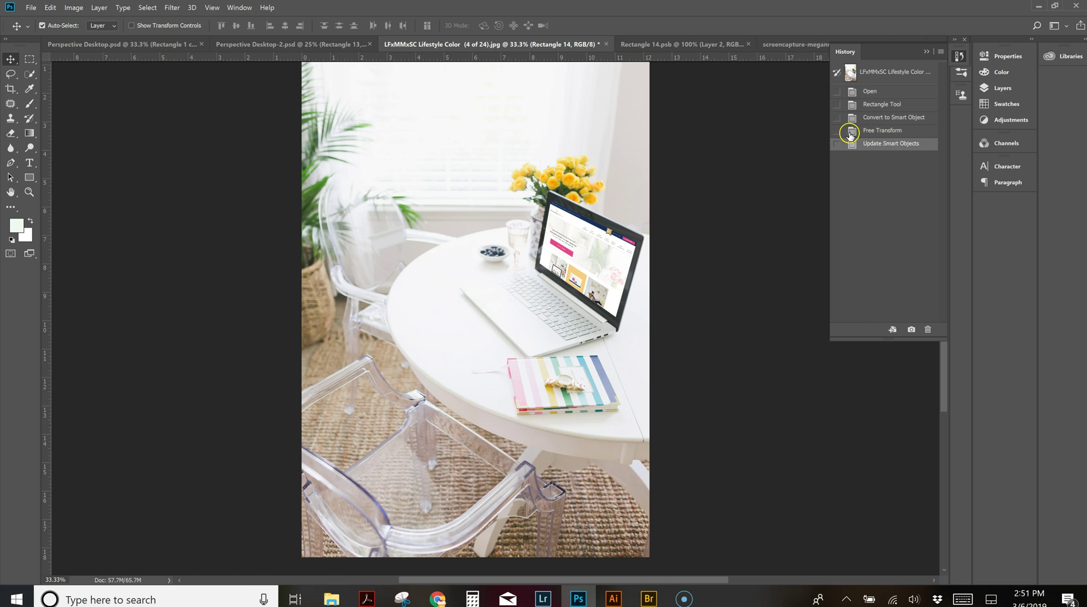
left_click(877, 130)
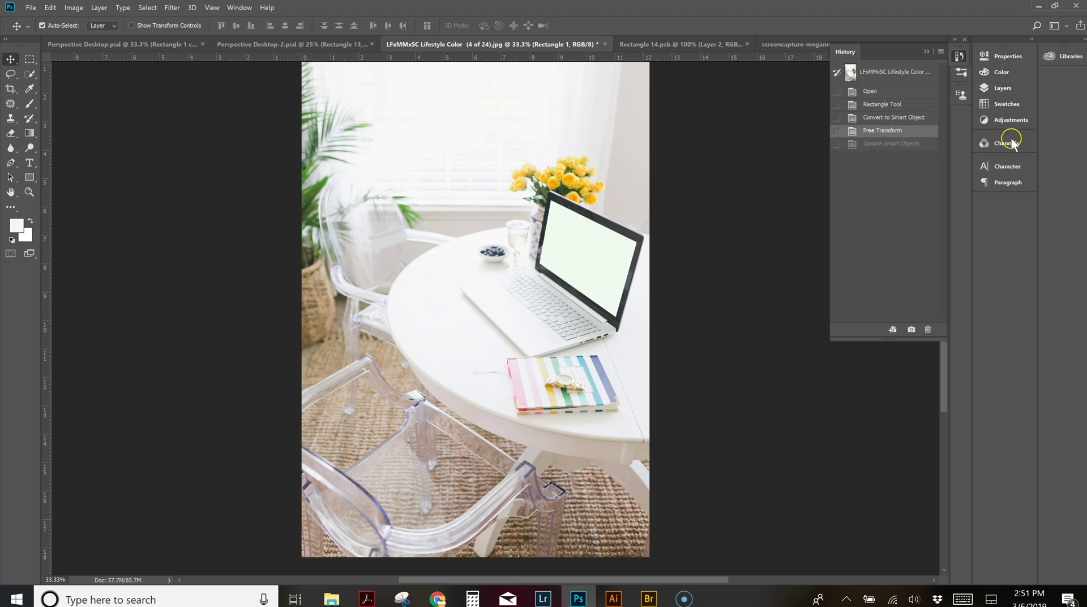
- Reopen the contents of the photo's Rectangle 1 smart object in its own document
left_click(1000, 88)
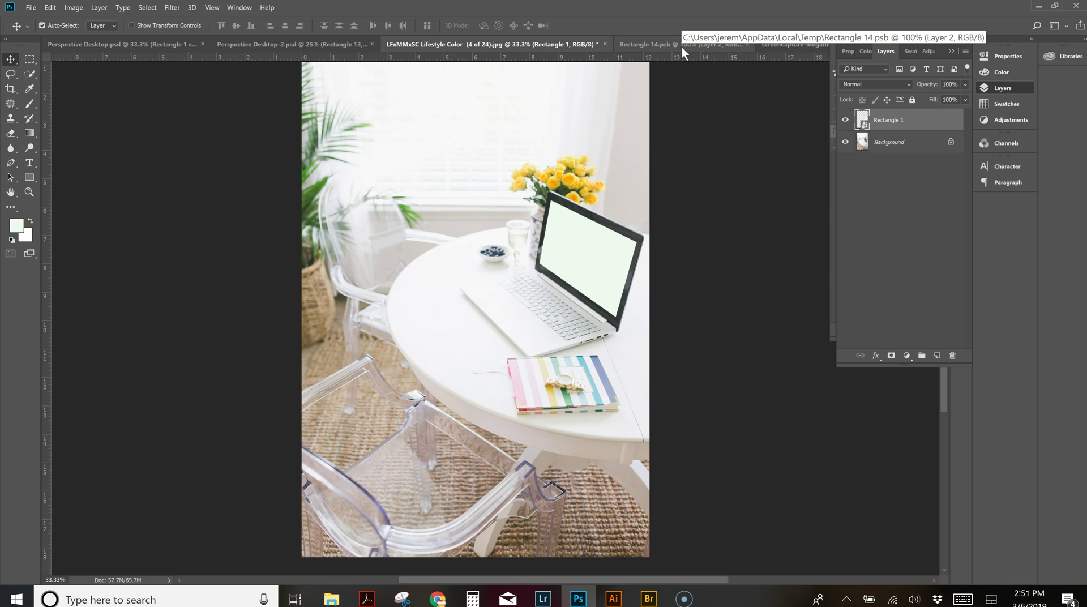
right_click(903, 120)
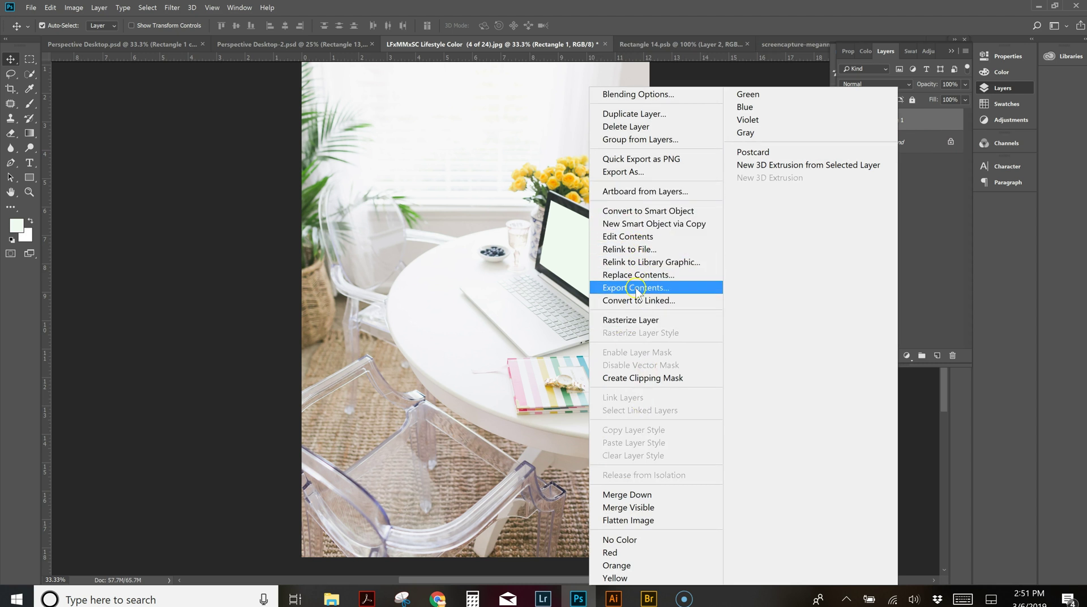
left_click(633, 236)
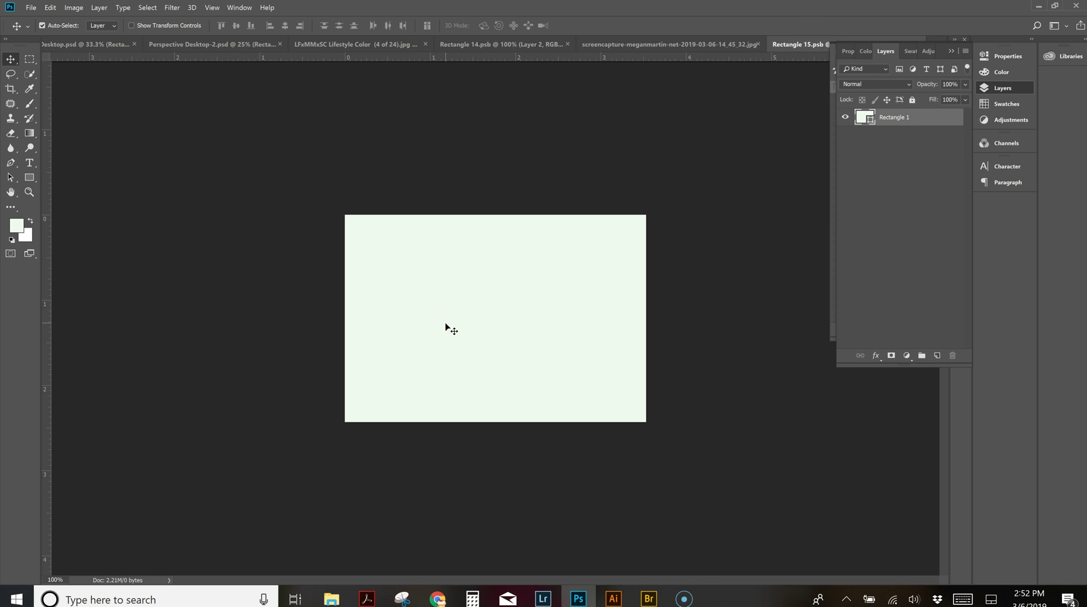
- Close the Rectangle 14.psb document and the full-page website capture document, discarding the capture's unsaved changes
left_click(369, 43)
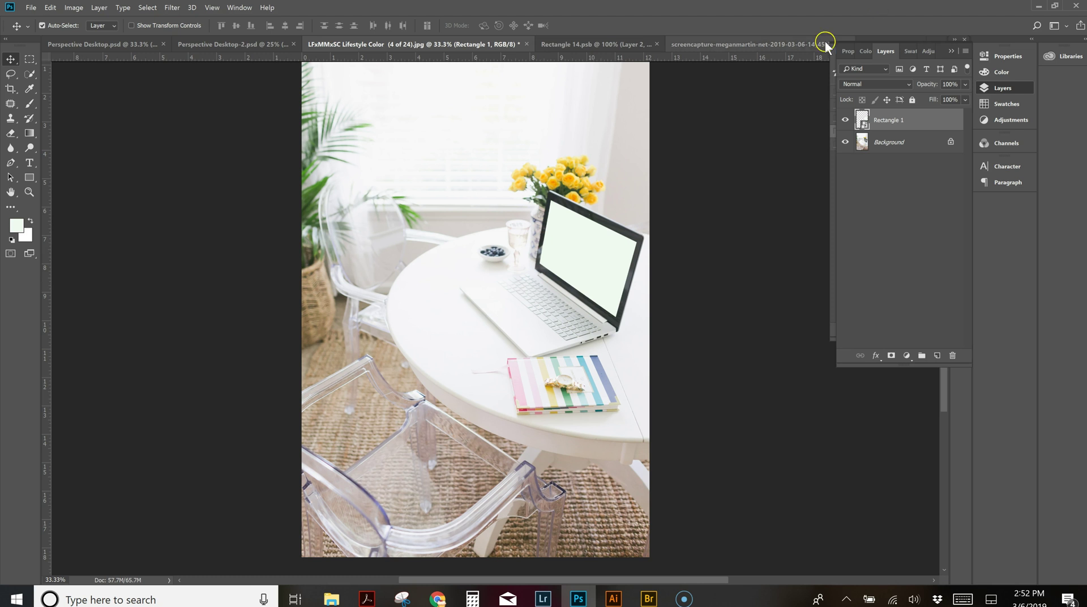
left_click(953, 39)
left_click(758, 45)
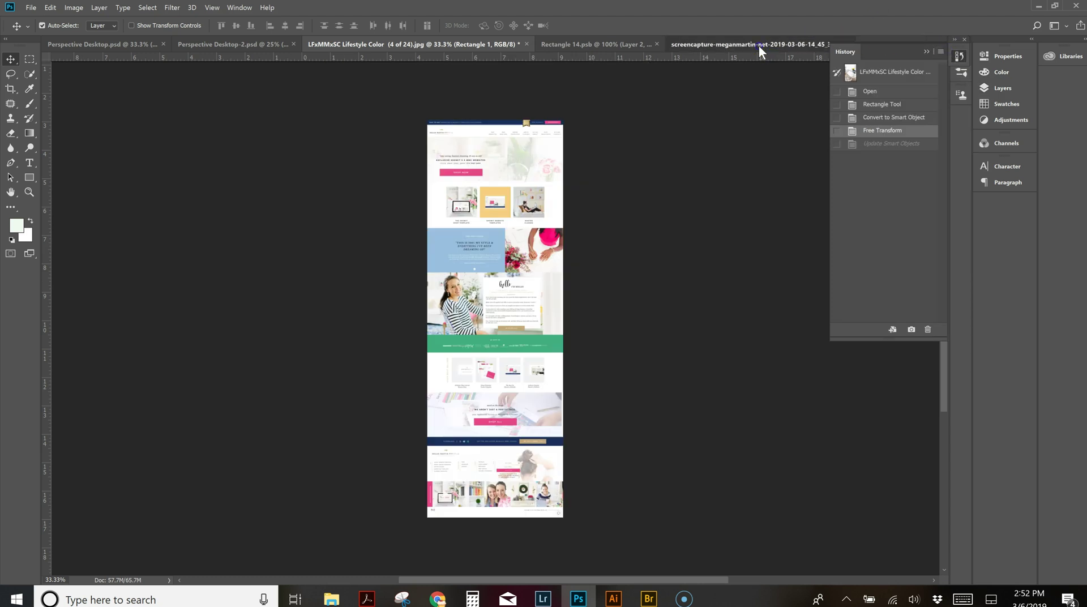
left_click(474, 44)
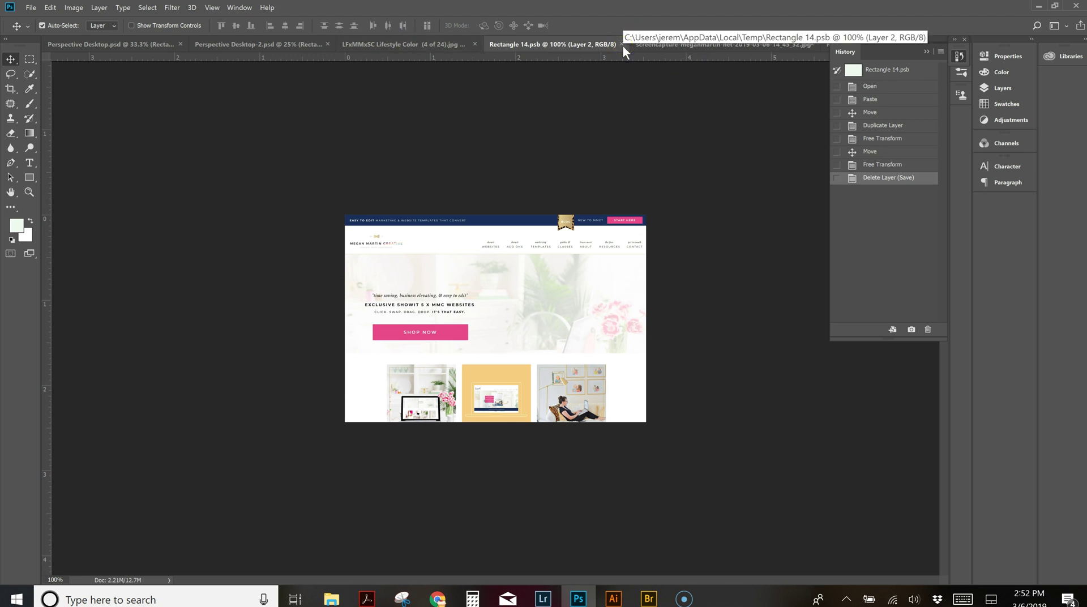
left_click(622, 45)
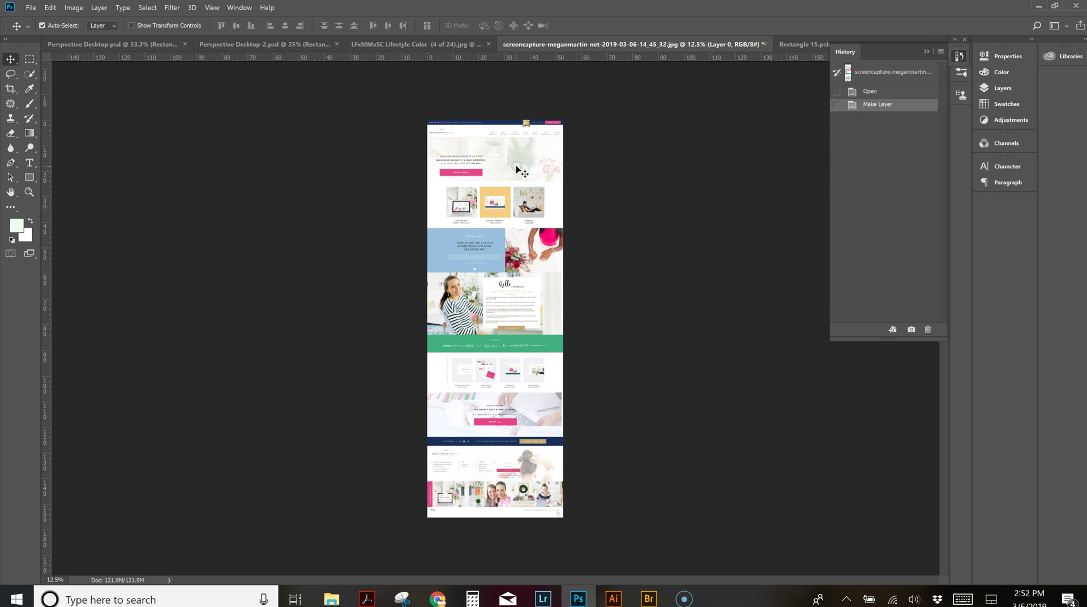
left_click(763, 43)
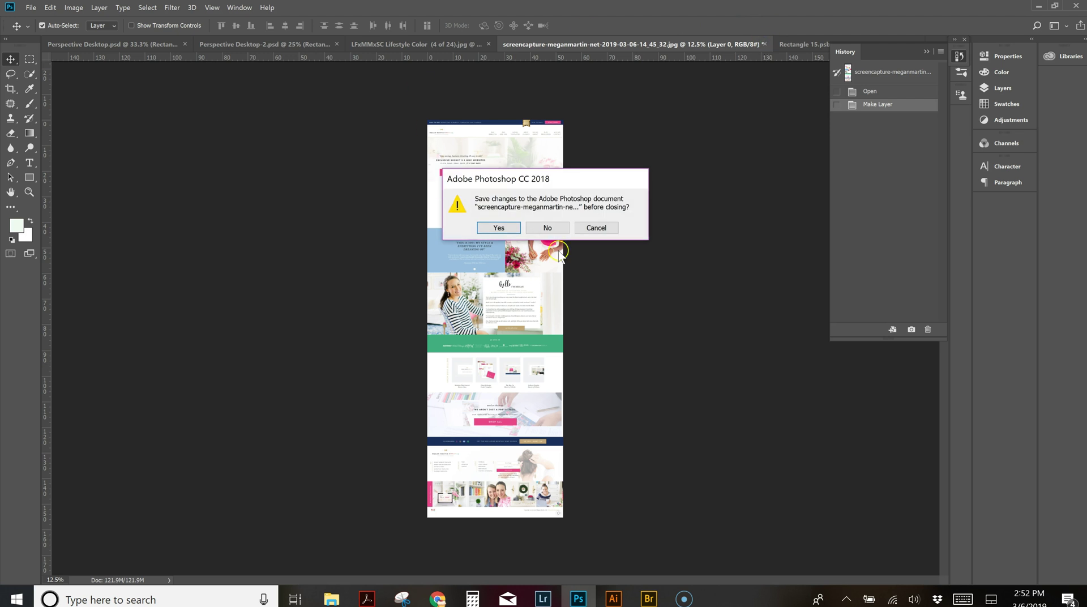
left_click(547, 227)
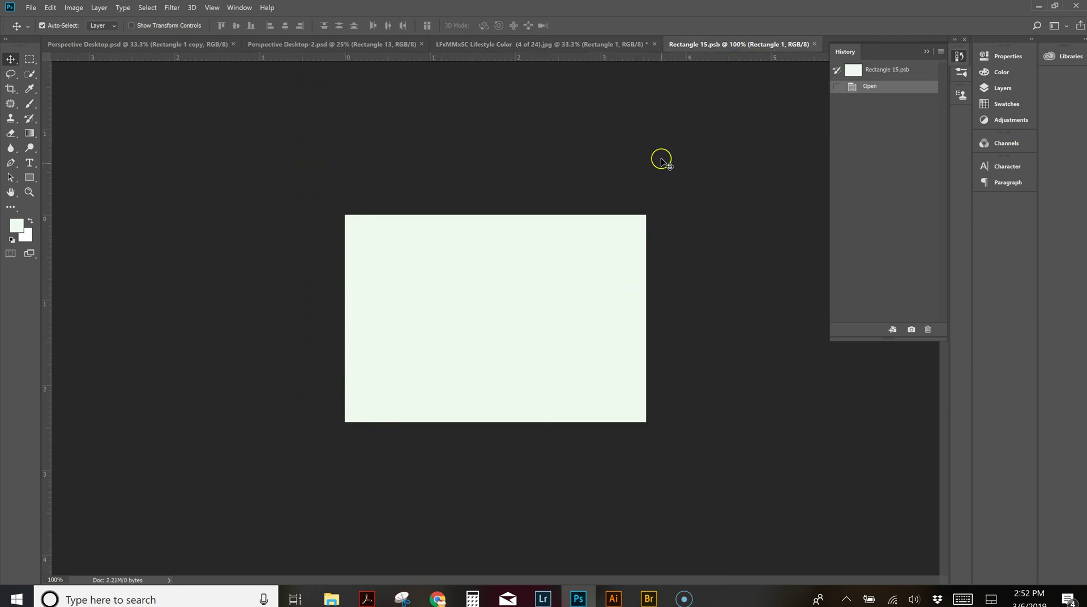
- Add the full-page website capture as a layer over the rectangle in Rectangle 15.psb and scale it proportionally to about 28.2%
left_click_drag(655, 131, 594, 164)
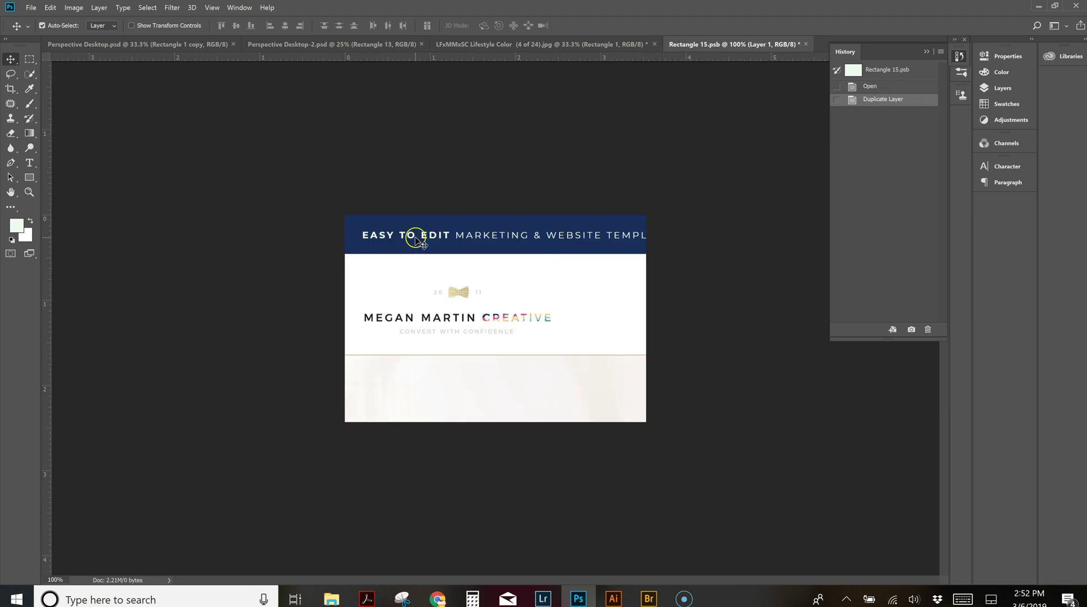
key("ctrl+minus")
key("ctrl+minus")
key("ctrl+minus")
key("ctrl+minus")
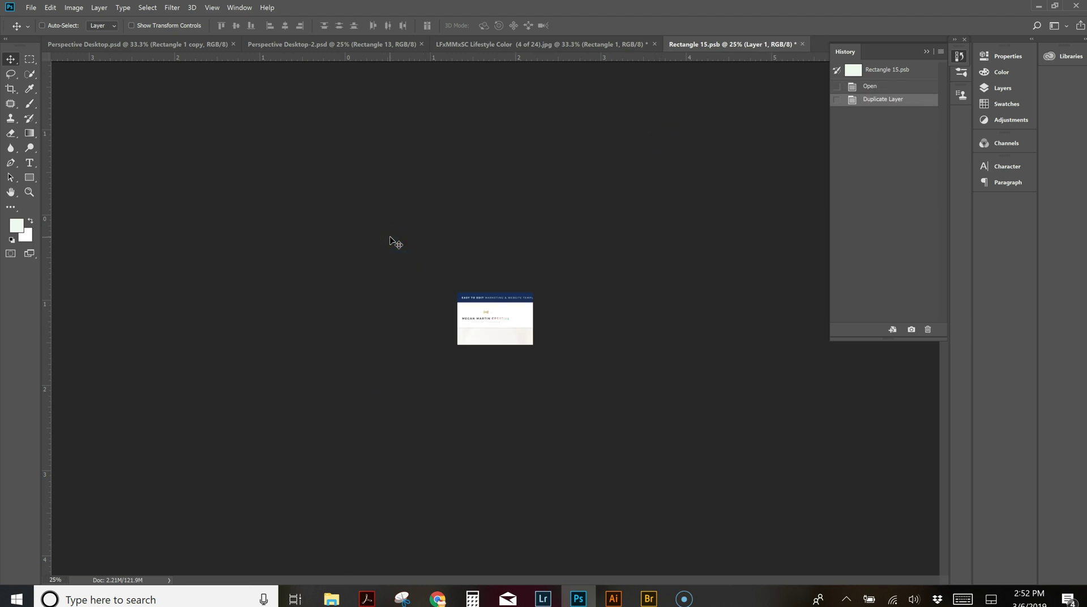
key("ctrl+t")
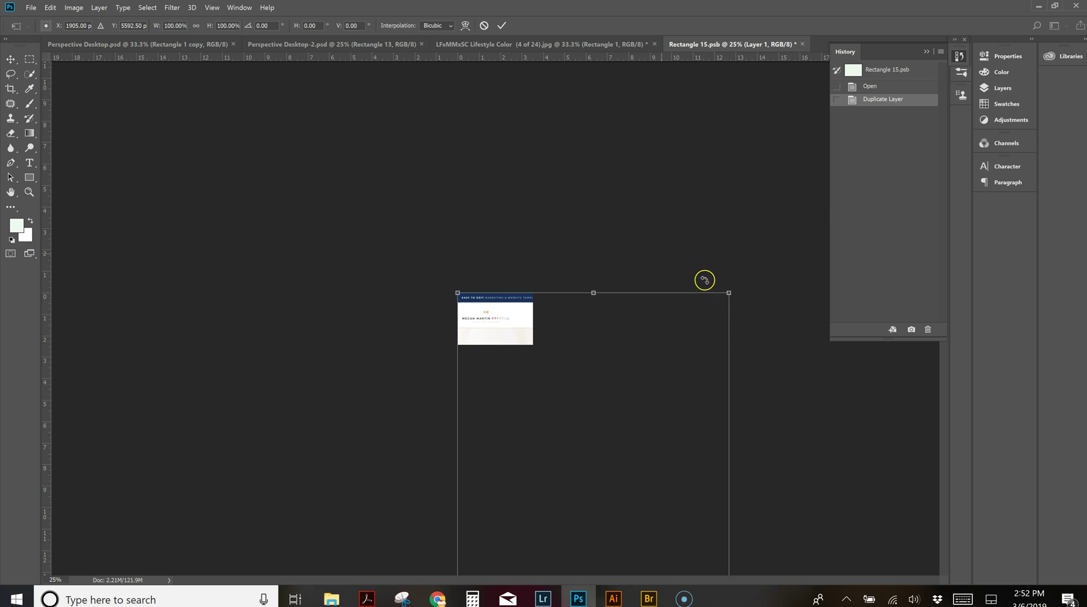
left_click_drag(591, 364, 592, 182)
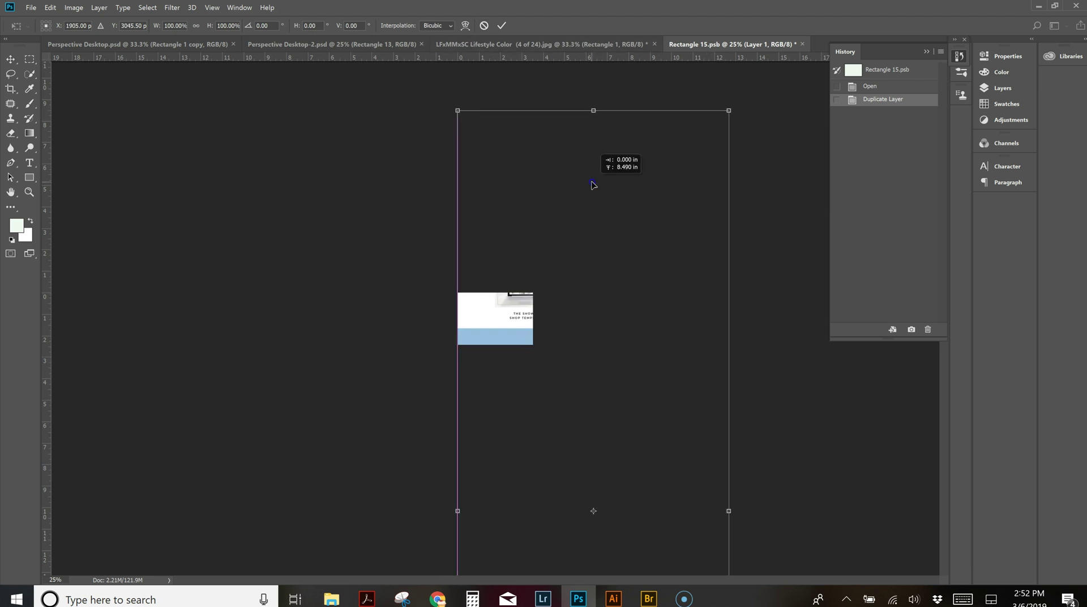
left_click_drag(728, 112, 567, 261)
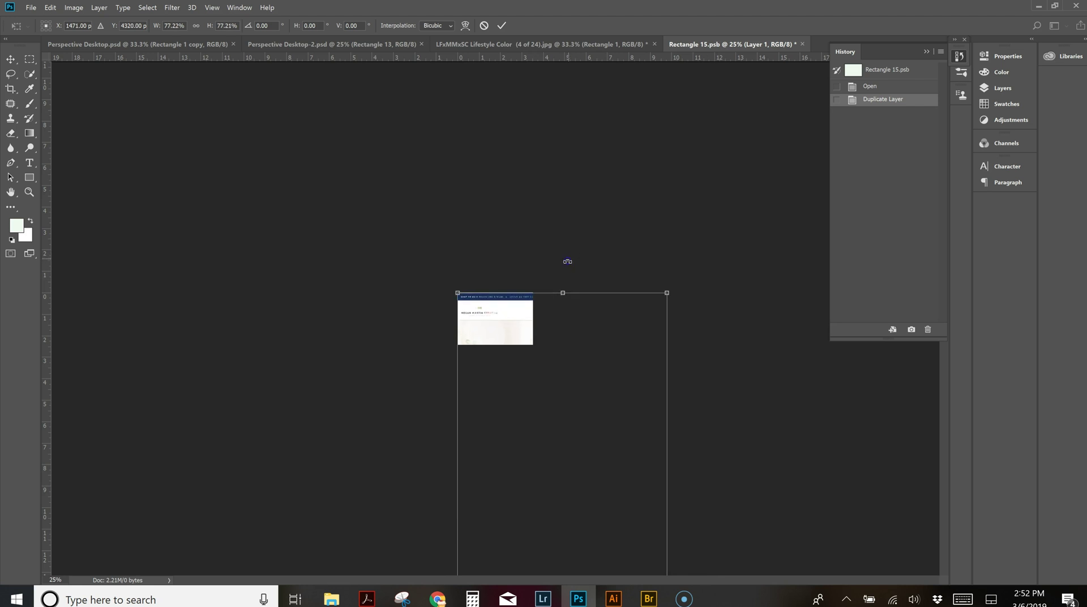
left_click_drag(561, 340, 552, 268)
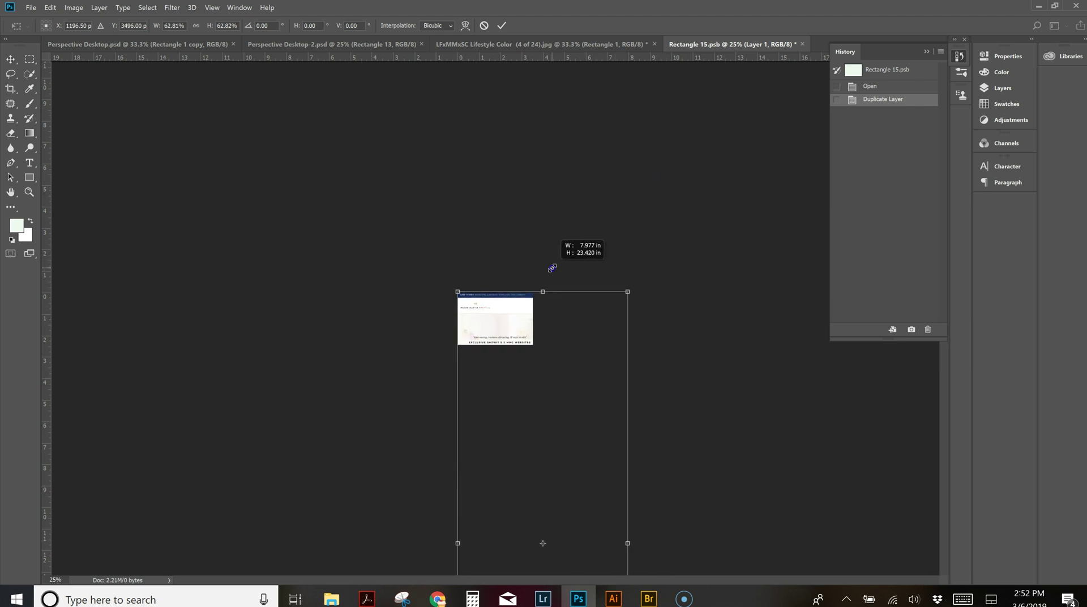
left_click_drag(589, 451, 589, 280)
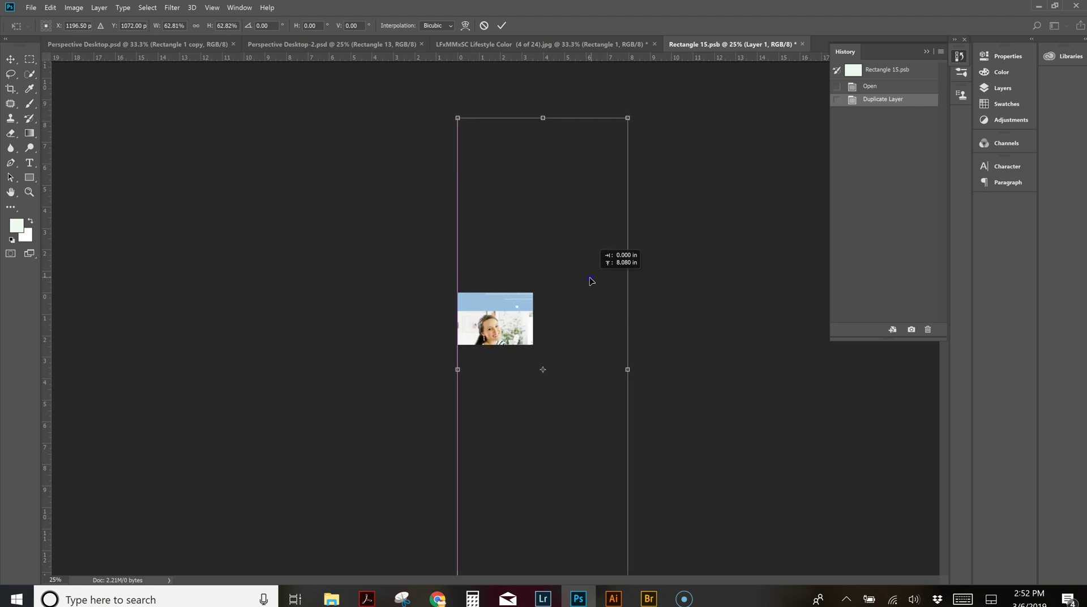
left_click_drag(627, 118, 502, 269)
left_click_drag(552, 345, 544, 176)
left_click_drag(568, 126, 509, 316)
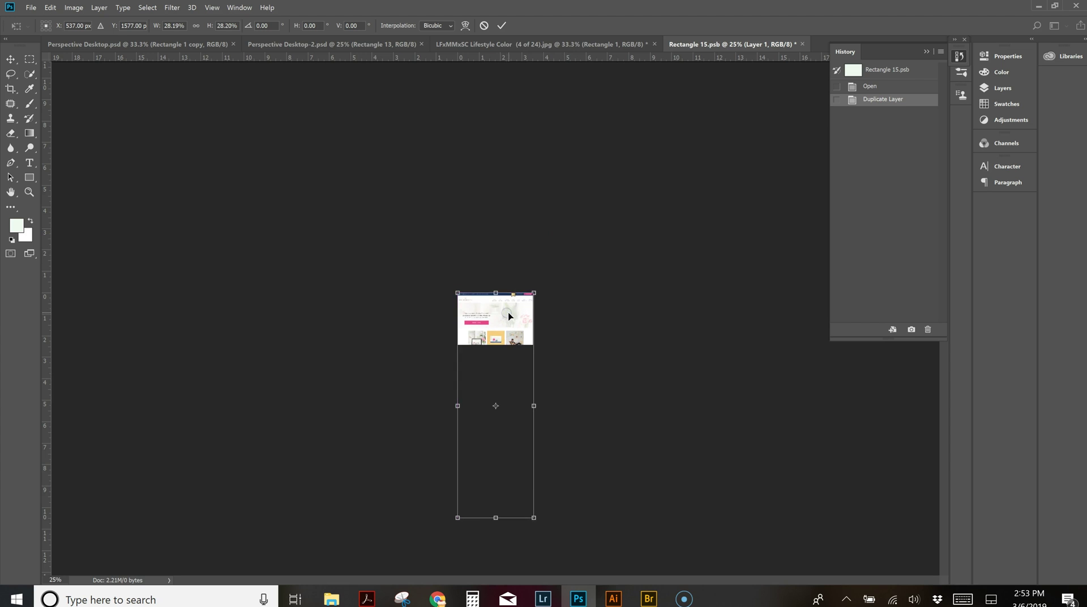
- Fine-tune the website capture's scale to about 27.9%, nudge it up to the canvas's top edge, and apply the transform
key("ctrl+plus")
key("ctrl+plus")
key("ctrl+plus")
key("ctrl+plus")
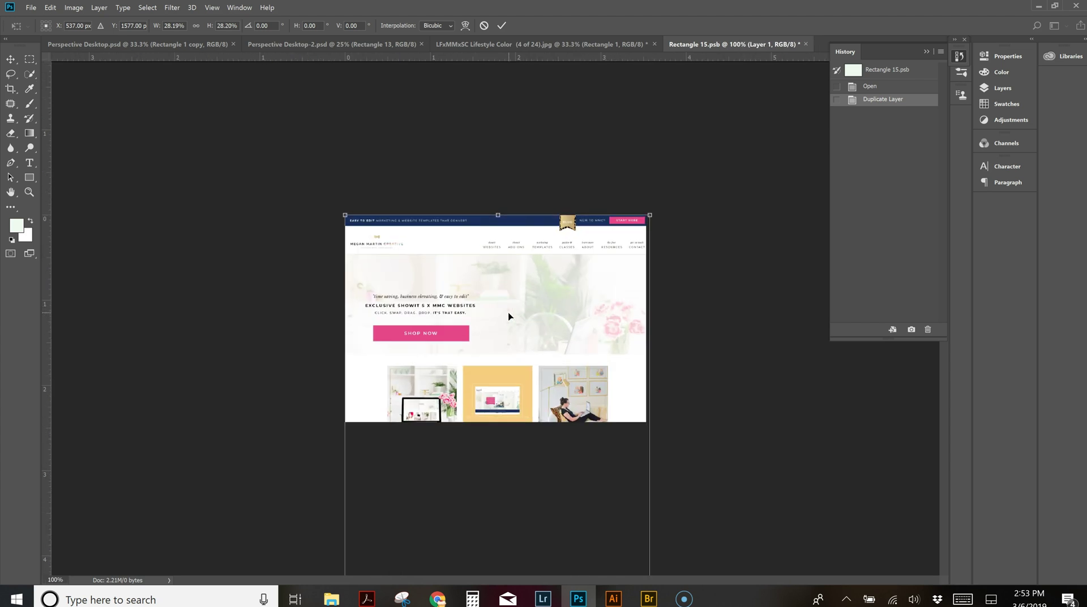
left_click_drag(649, 214, 644, 222)
key("Up")
key("Up")
key("Up")
key("Up")
key("Up")
key("Up")
key("Up")
key("Up")
key("Up")
key("Up")
key("Up")
key("Up")
key("Up")
key("Up")
key("Up")
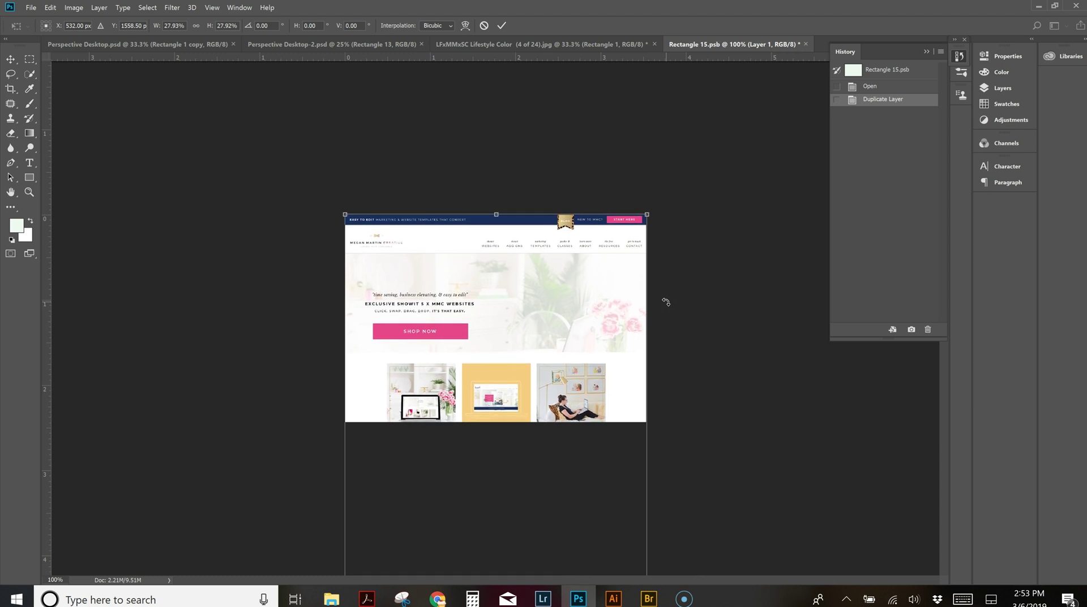
left_click(501, 25)
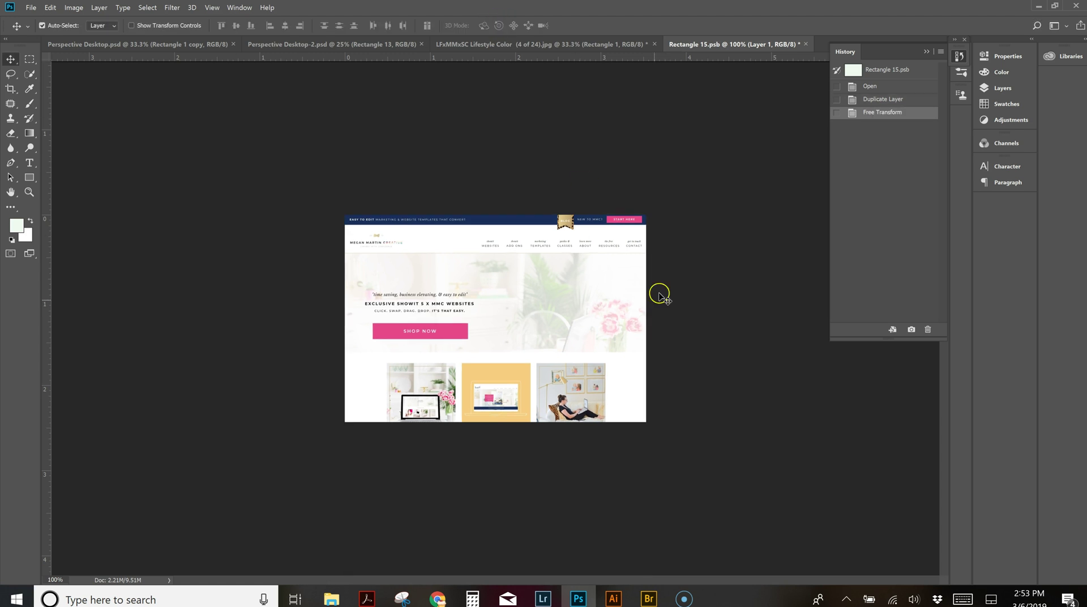
- Save Rectangle 15.psb to update the smart object and return to the lifestyle photo
left_click(998, 87)
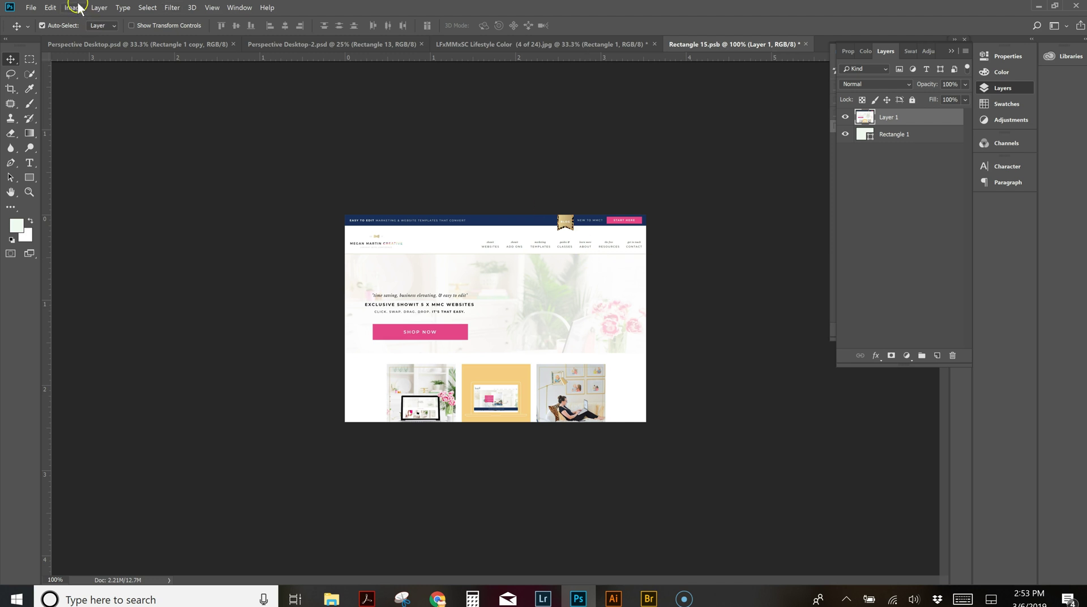
left_click(31, 8)
left_click(44, 142)
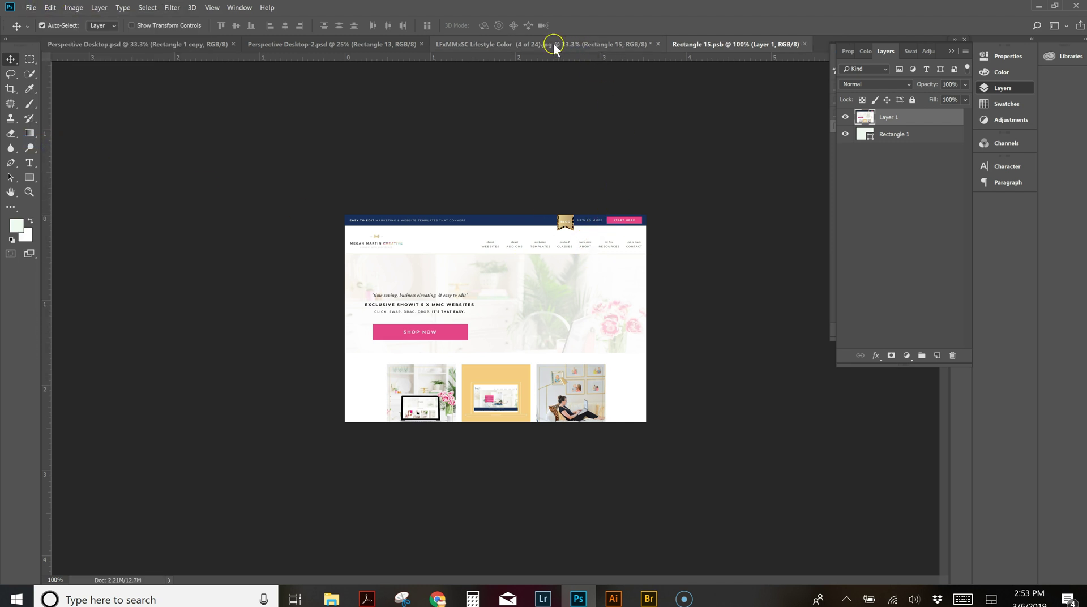
left_click(553, 43)
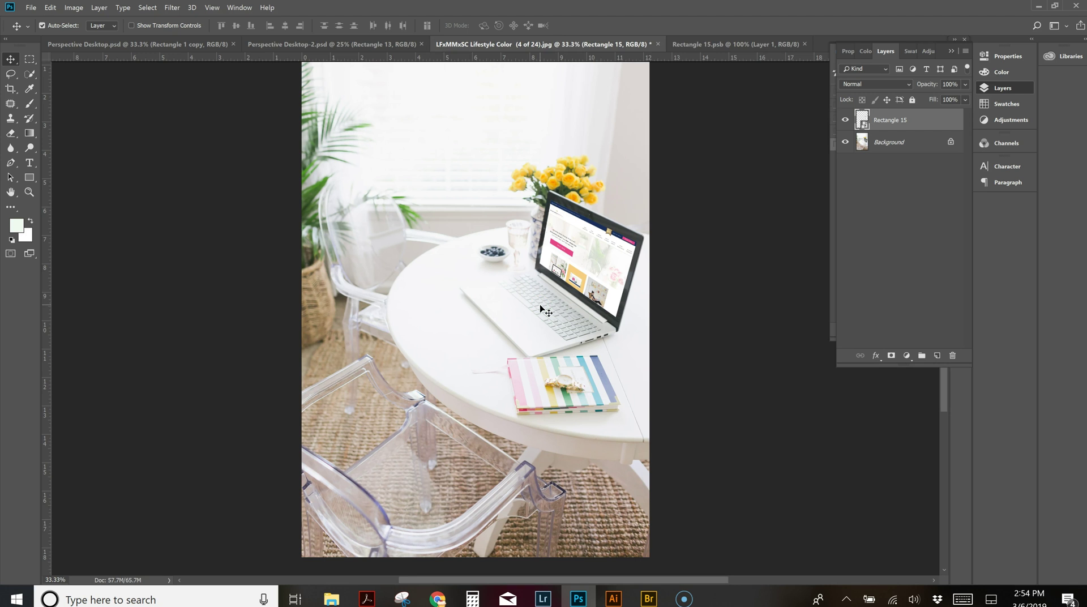
- Compare the smart object's contents in Rectangle 15.psb with the laptop screen in the lifestyle photo
left_click(723, 43)
left_click(890, 117)
right_click(907, 143)
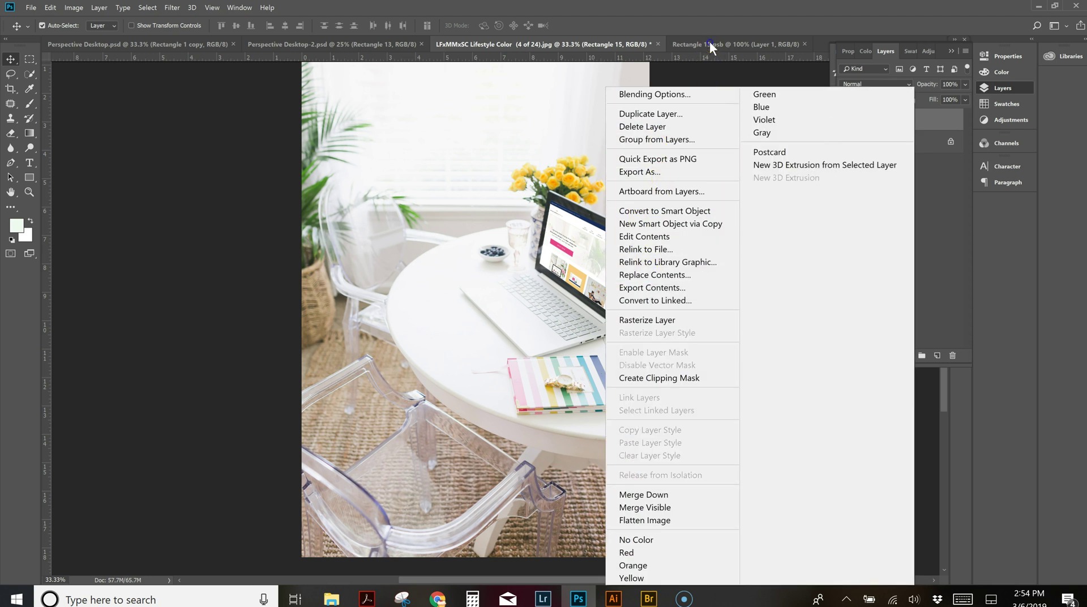
left_click(682, 28)
left_click(708, 42)
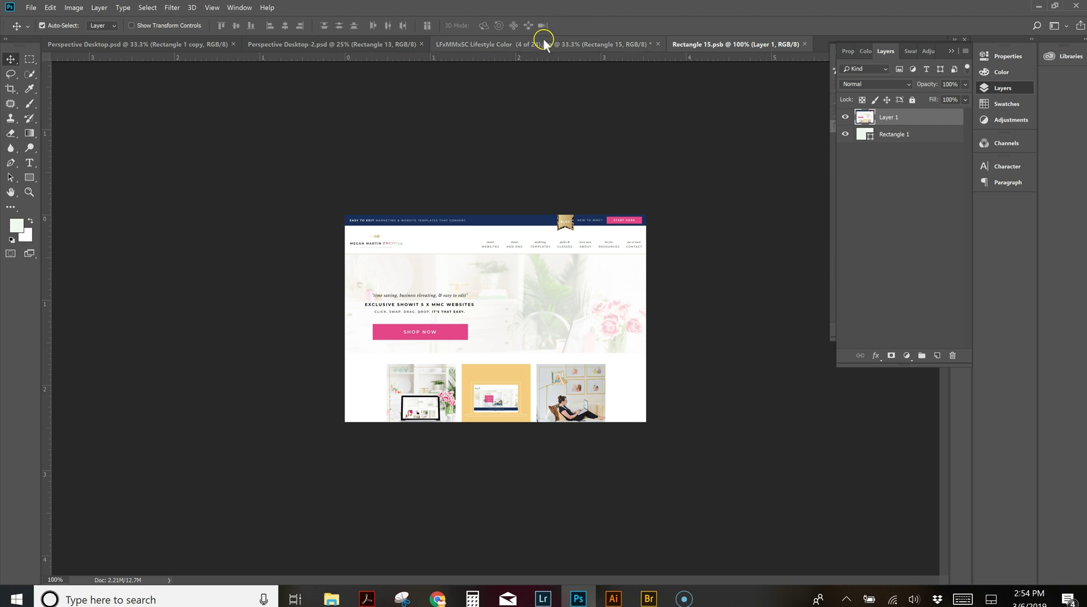
left_click(469, 43)
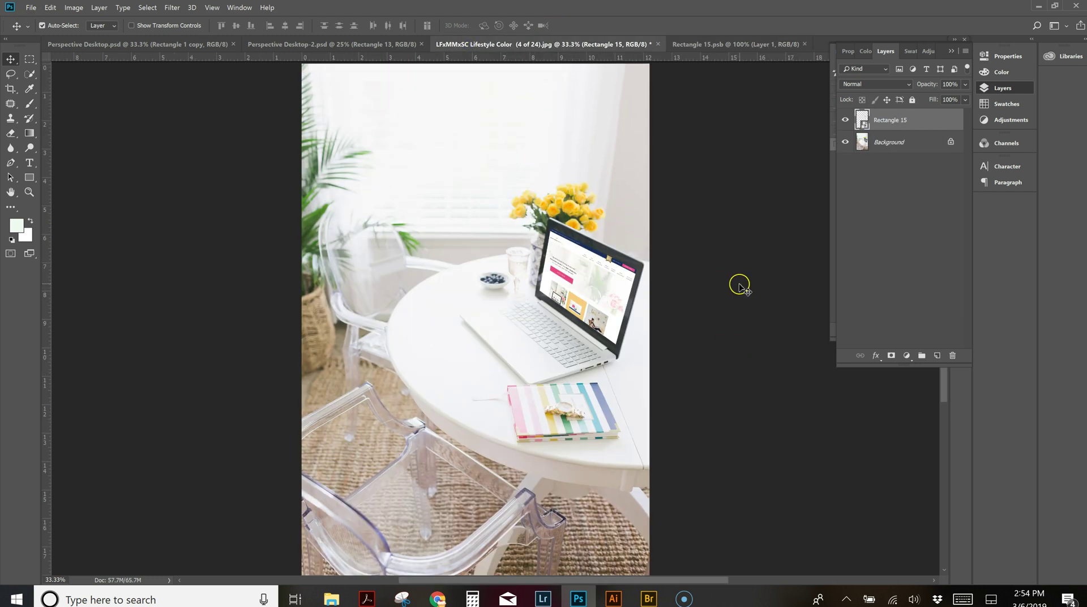
scroll(746, 286, "up", 2)
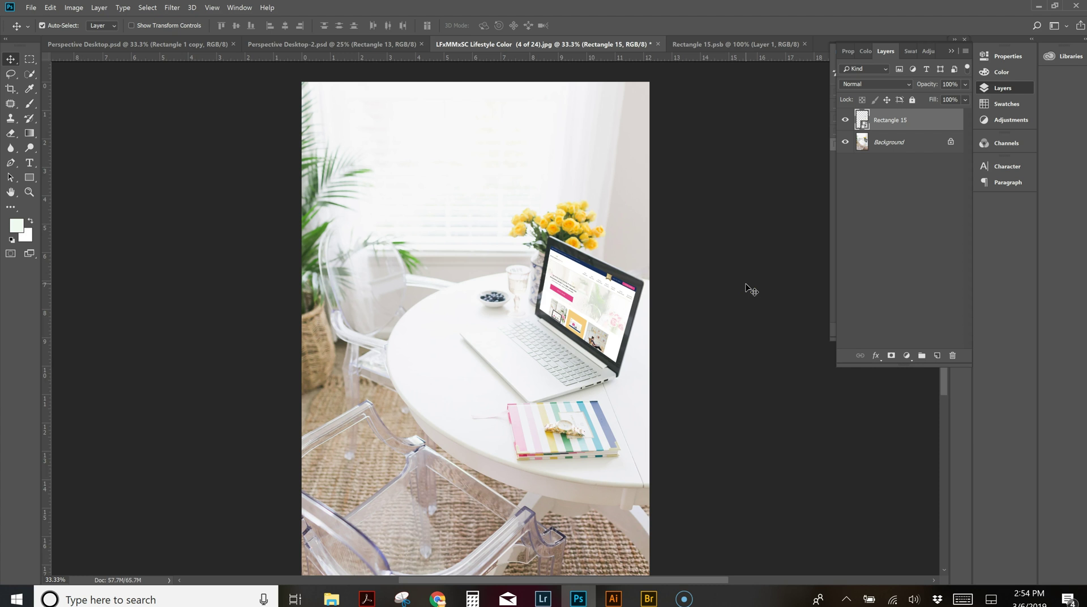